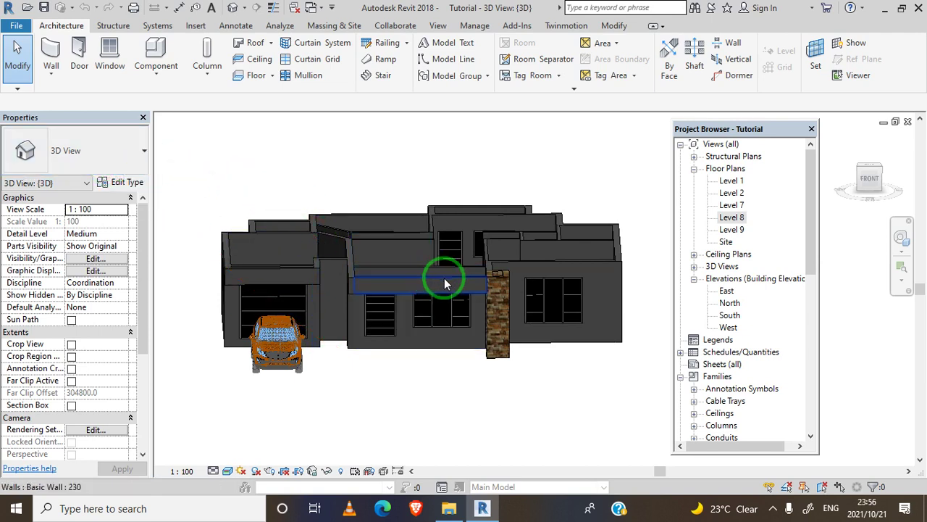
- Open the South elevation and zoom in to check the level heights
double_click(731, 316)
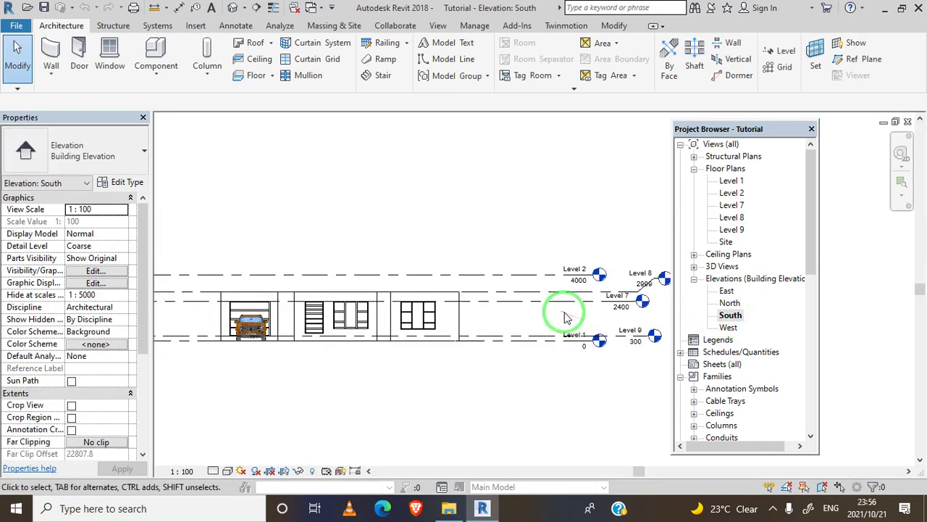
scroll(496, 327, up, 1)
scroll(502, 328, up, 1)
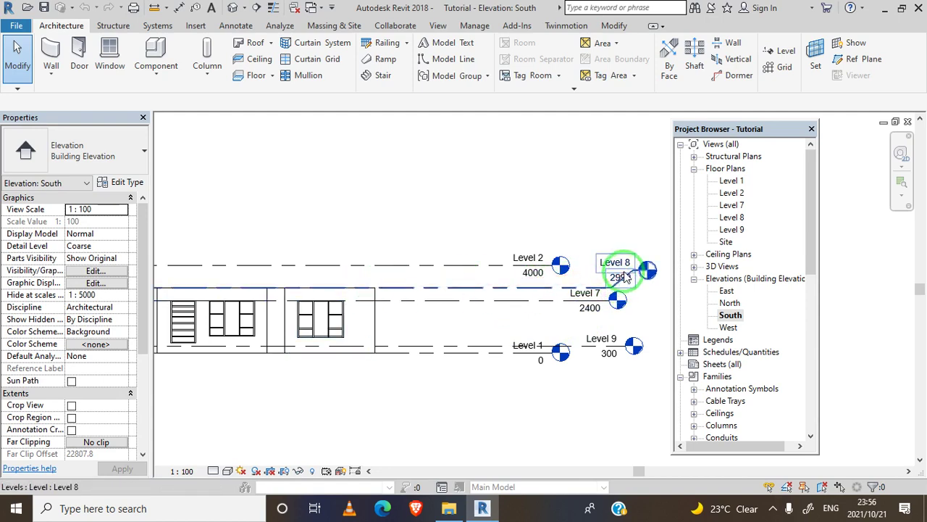
- Open the Level 8 floor plan and frame the house wall layout
double_click(732, 218)
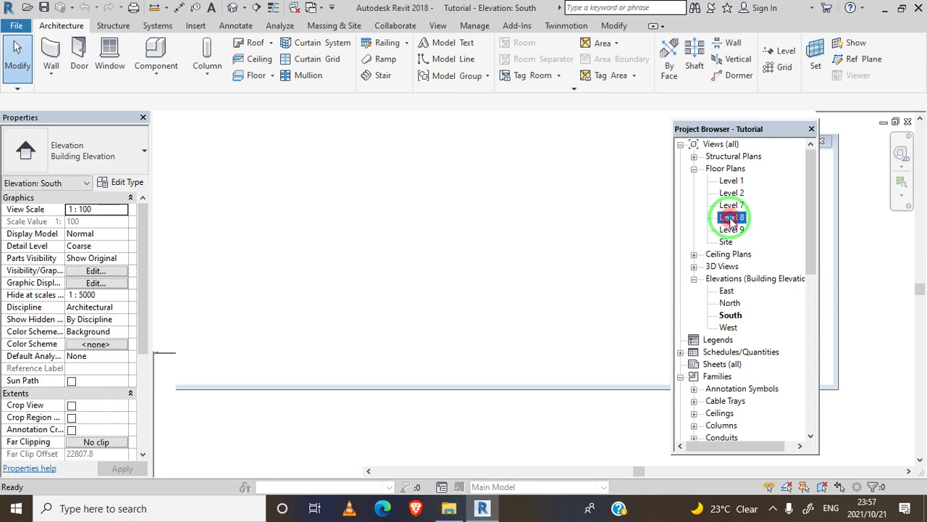
scroll(459, 286, up, 3)
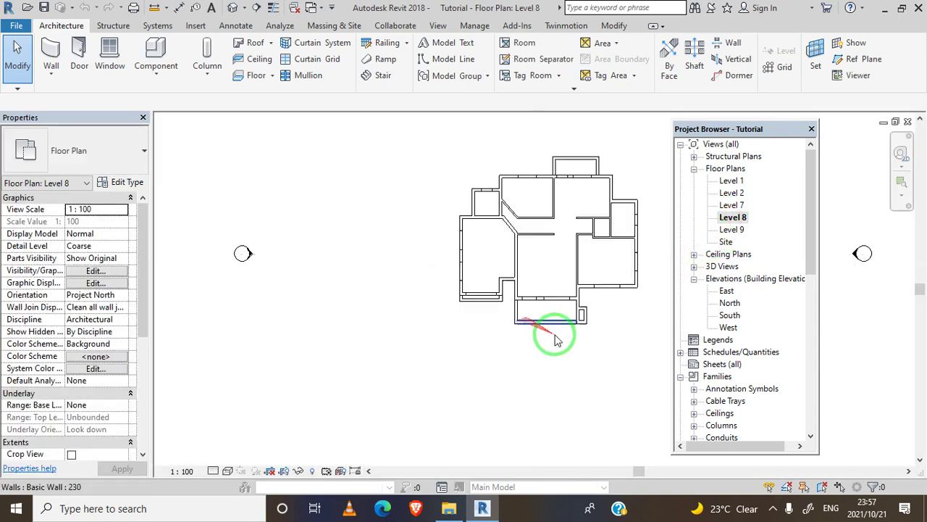
middle_drag(548, 394, 446, 411)
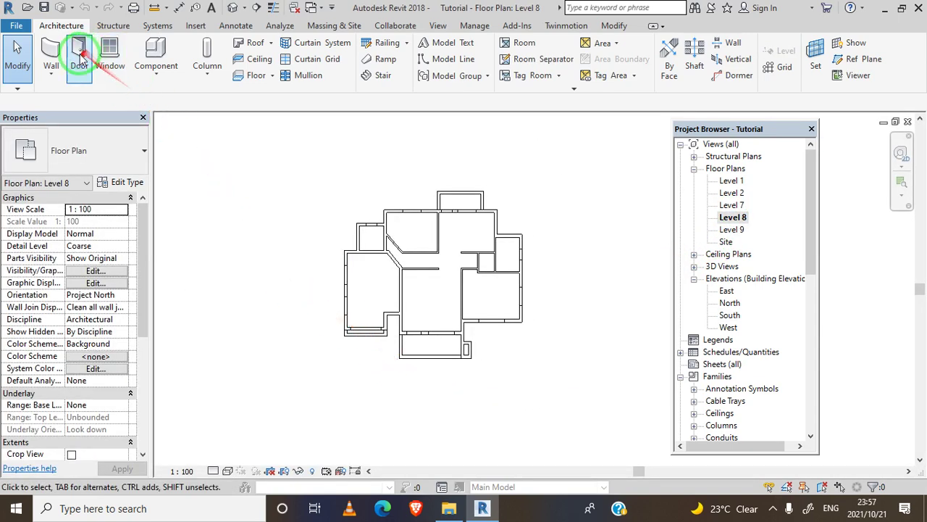
- Start a Model In-Place component in the Casework category named 'custum sweep'
click(65, 27)
click(148, 81)
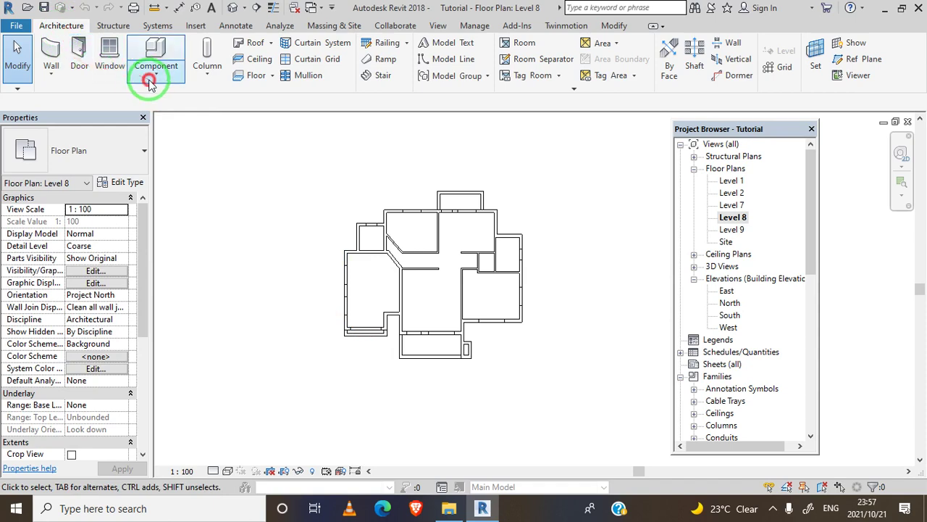
click(187, 137)
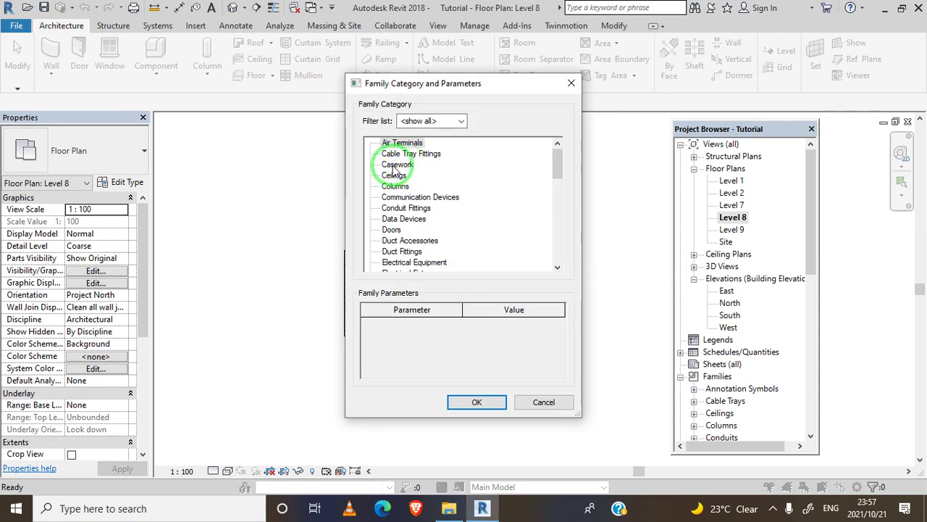
double_click(394, 167)
text(custum sweep)
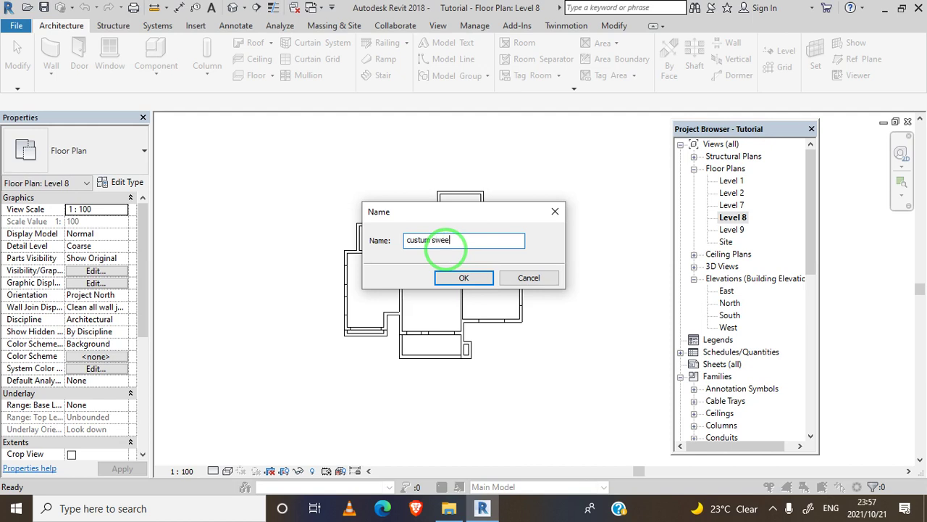
click(469, 280)
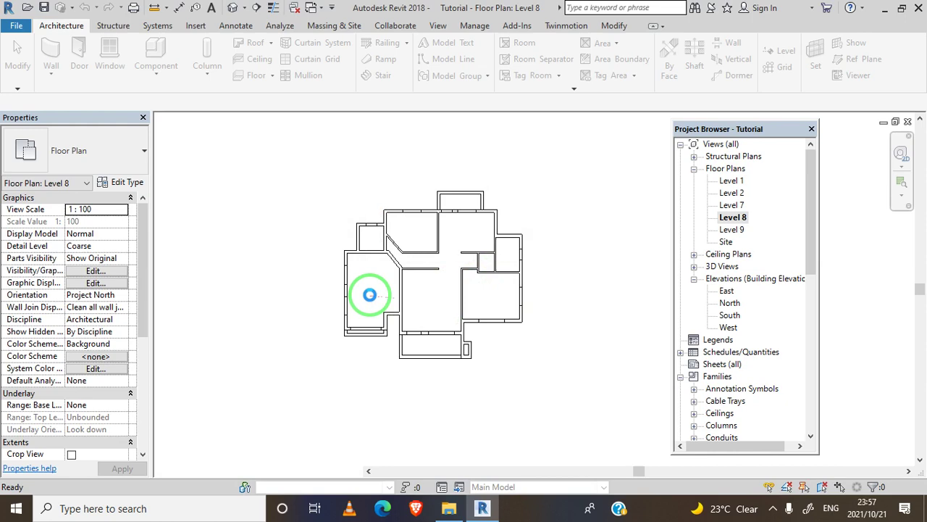
- Create a solid Sweep and enter Sketch Path mode
click(370, 294)
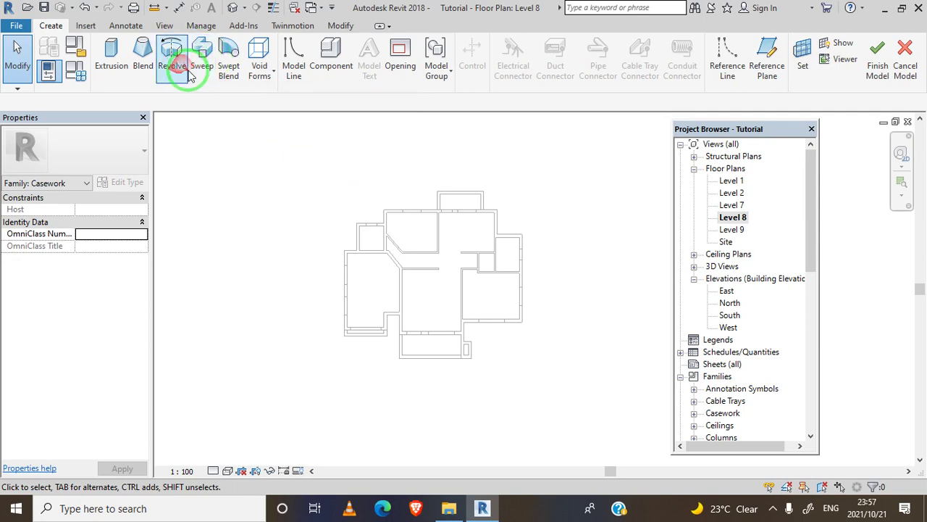
click(206, 56)
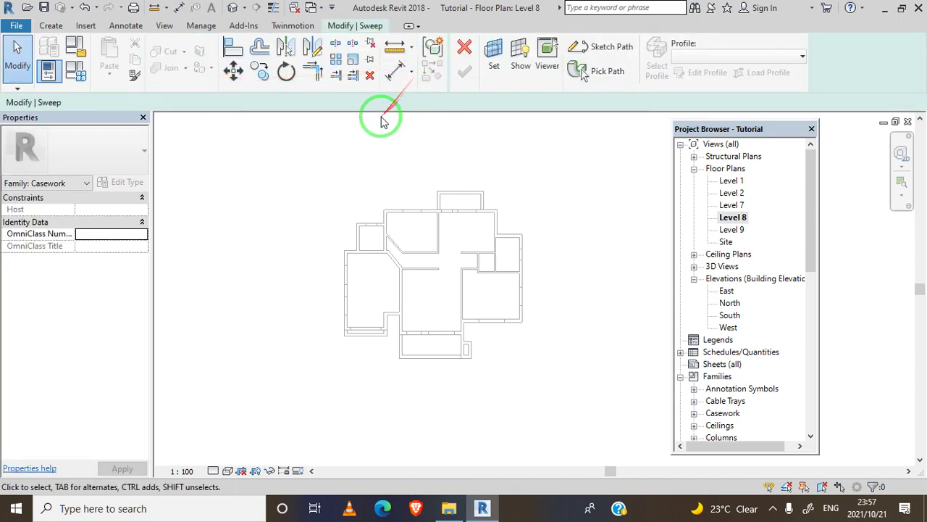
click(622, 58)
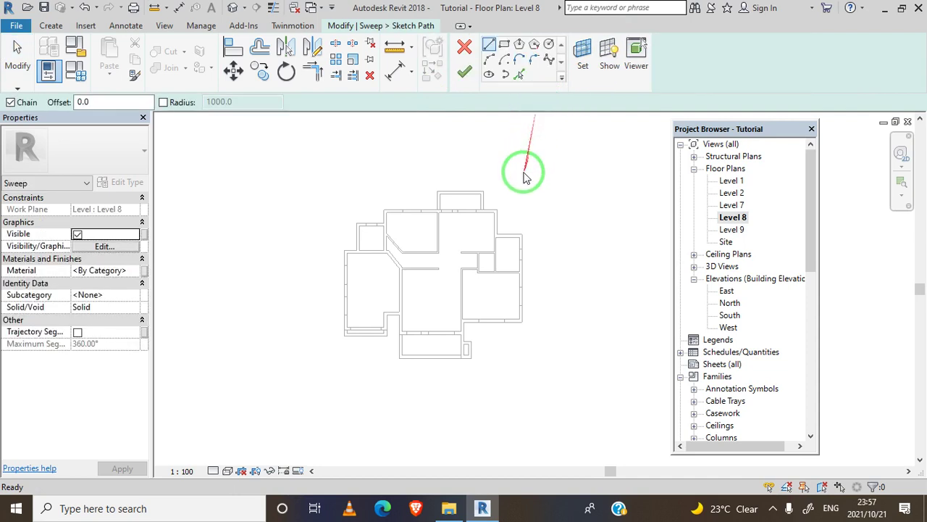
- Pick the right, top and projecting-room exterior walls as sweep path lines
scroll(455, 384, up, 2)
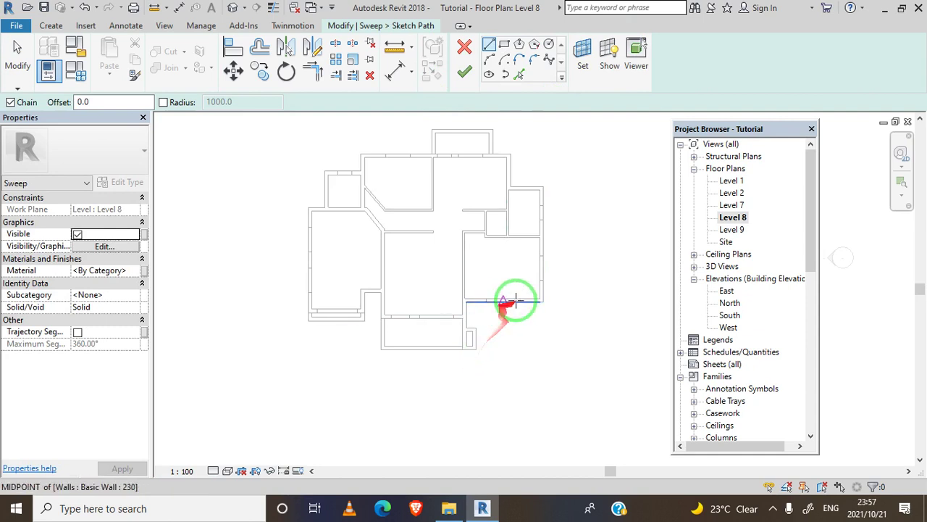
click(520, 77)
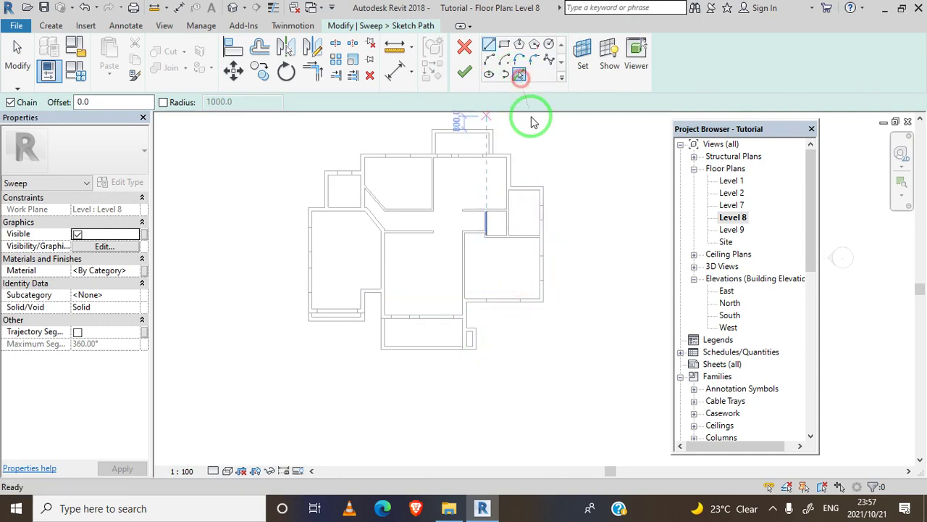
click(547, 253)
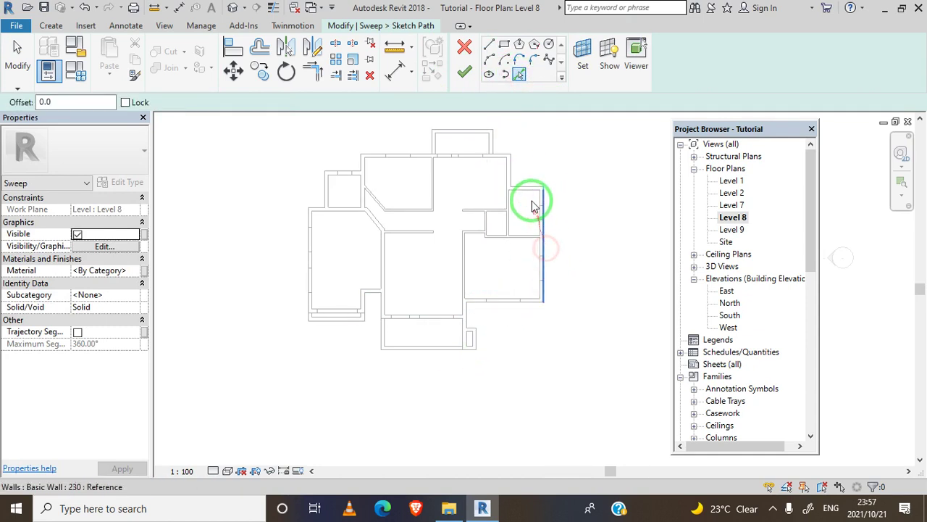
scroll(536, 187, up, 2)
scroll(538, 210, up, 1)
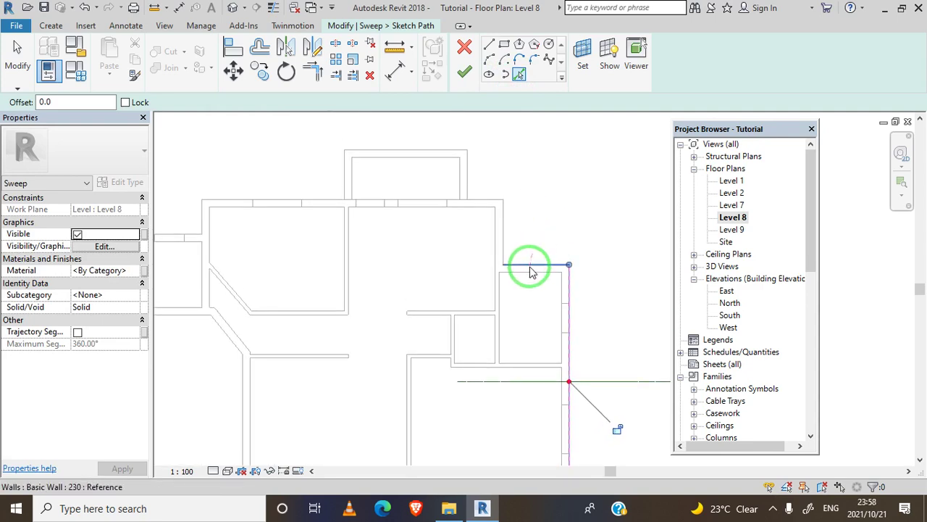
click(531, 266)
click(483, 198)
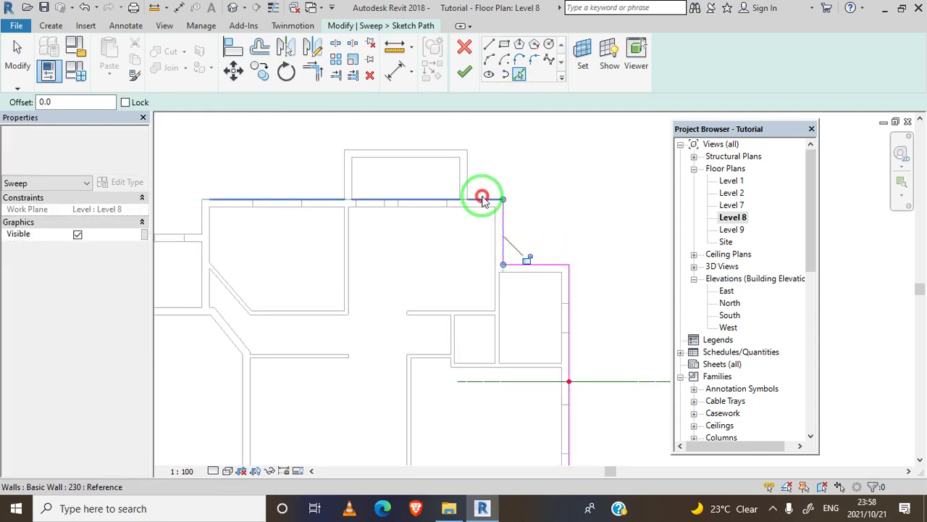
scroll(482, 198, down, 1)
click(257, 210)
scroll(256, 209, up, 2)
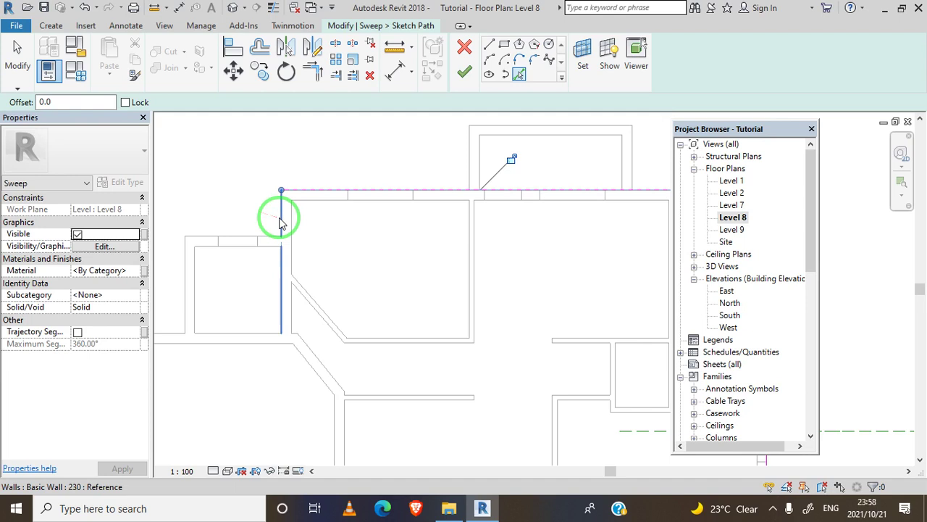
click(471, 152)
click(517, 129)
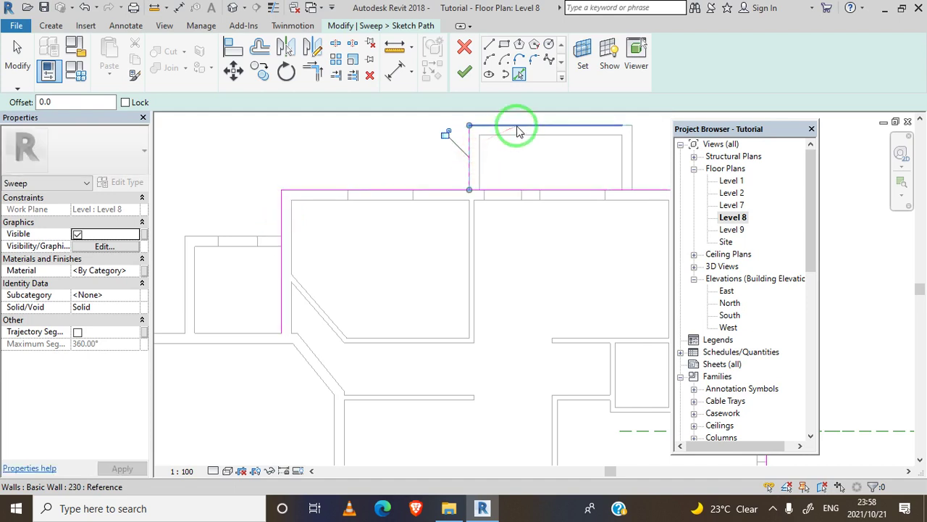
click(634, 157)
scroll(544, 186, down, 1)
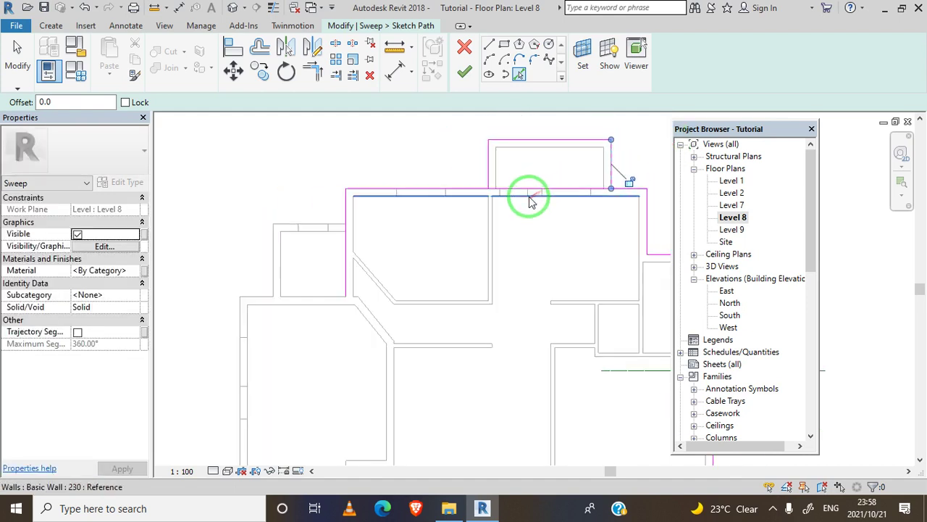
- Pick the left, bottom and lower-room exterior walls to complete the perimeter path
click(291, 226)
click(270, 262)
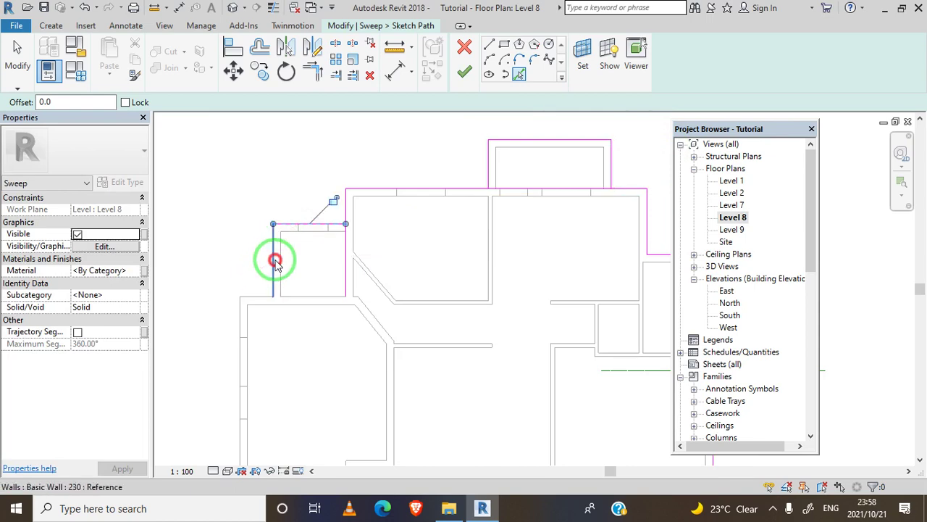
click(249, 297)
scroll(249, 297, down, 1)
middle_drag(268, 261, 303, 143)
click(273, 279)
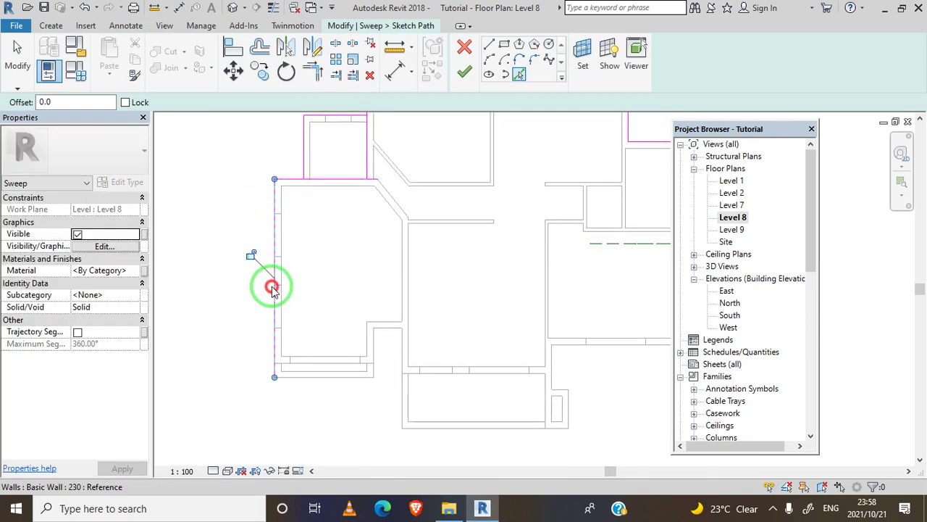
click(331, 379)
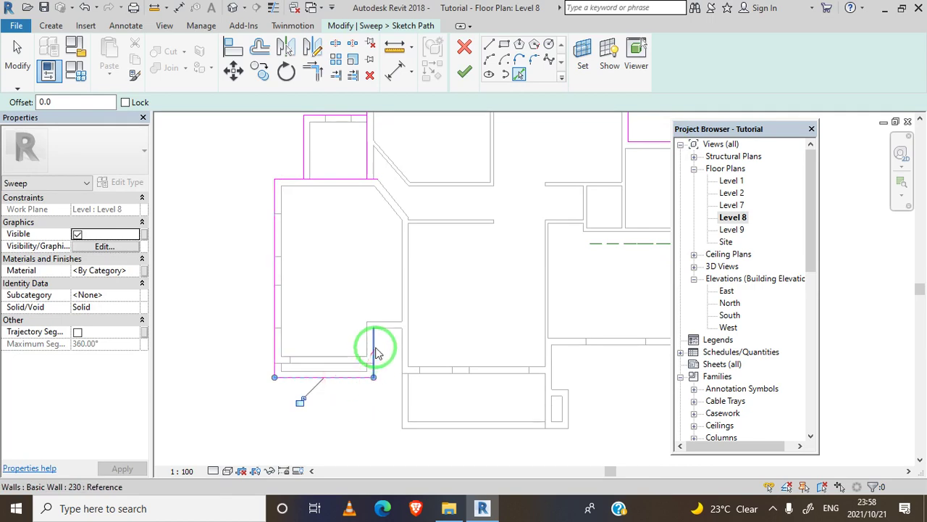
click(373, 348)
click(392, 331)
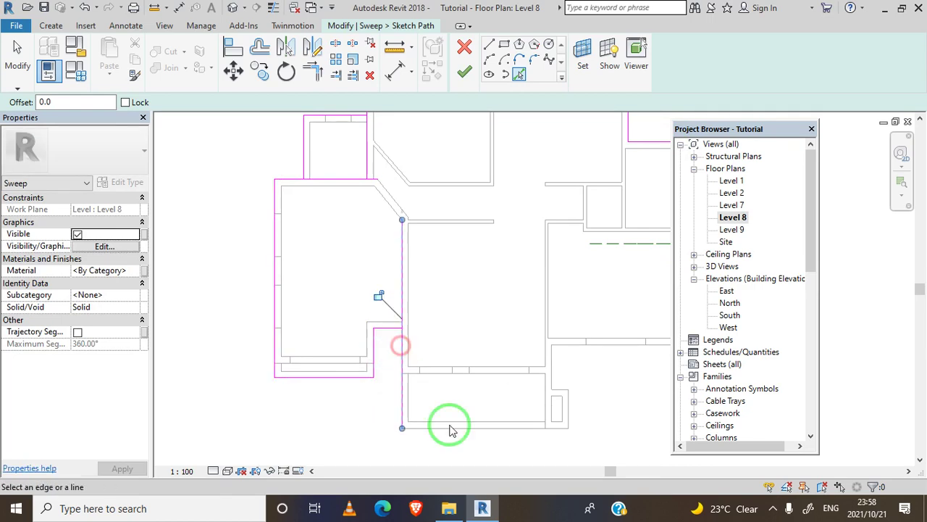
click(471, 429)
scroll(593, 410, up, 3)
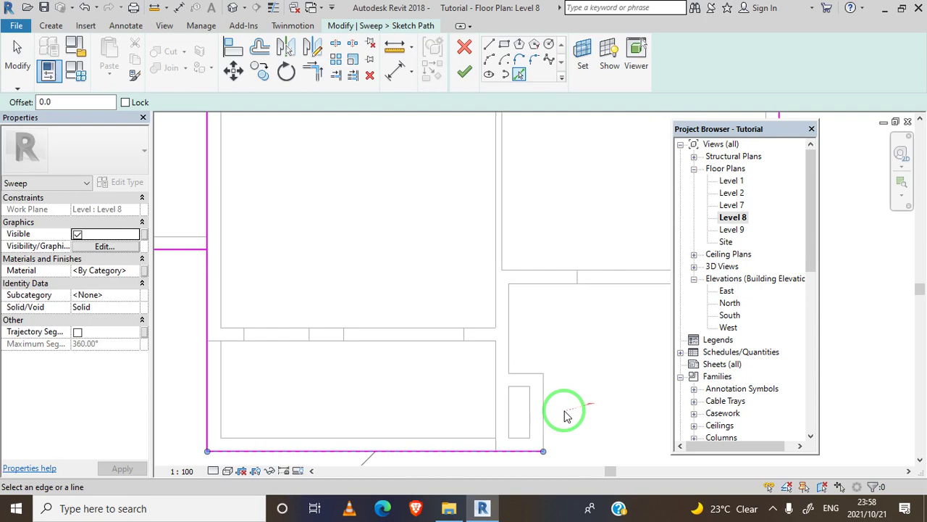
click(536, 391)
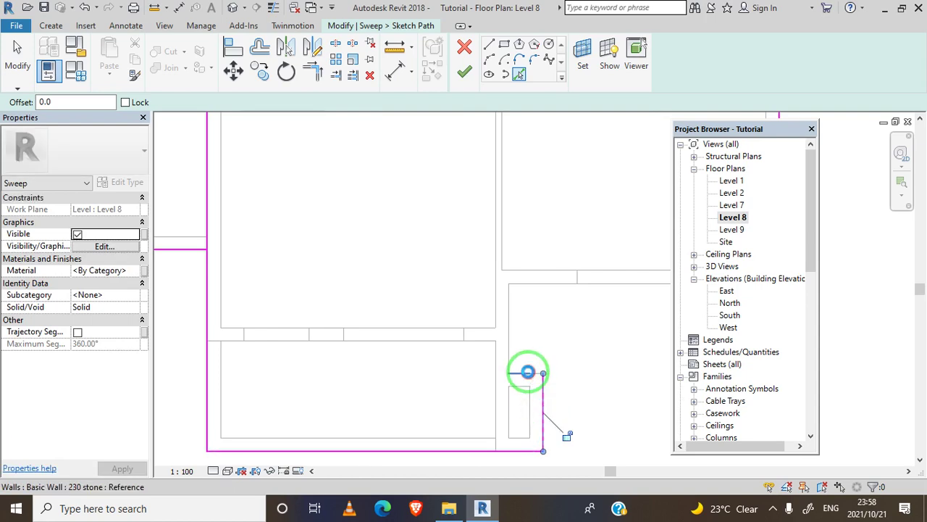
click(508, 331)
scroll(418, 325, down, 2)
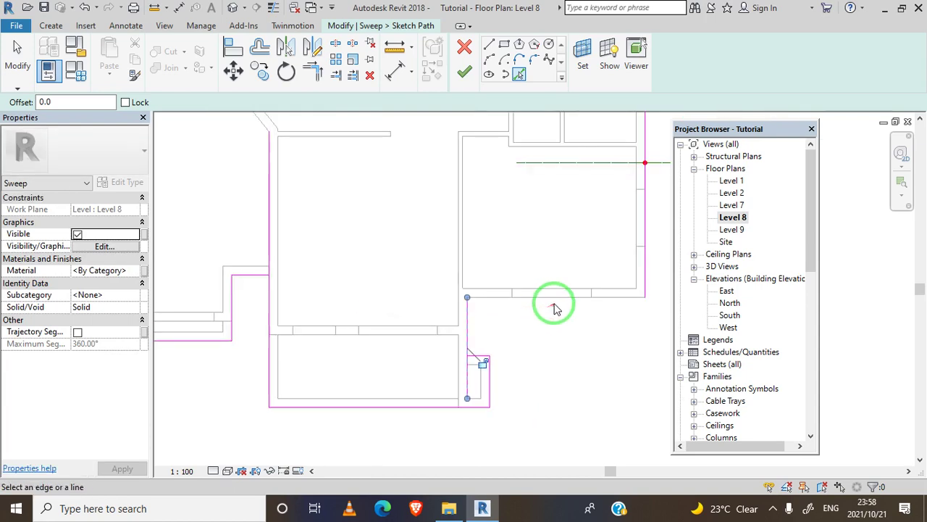
click(554, 307)
scroll(464, 316, down, 2)
scroll(490, 315, down, 2)
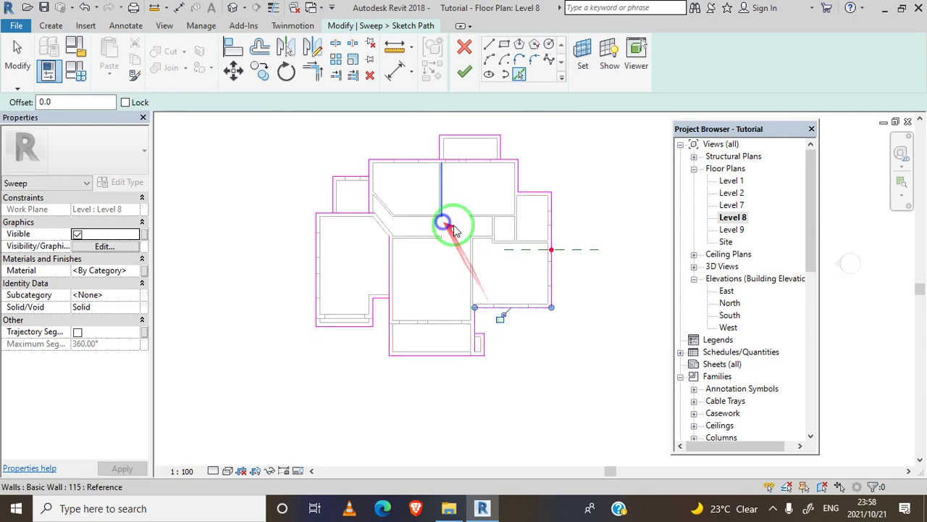
- Stop picking walls and drag the top path line's end back to the bay
right_click(414, 202)
click(428, 207)
scroll(464, 155, up, 3)
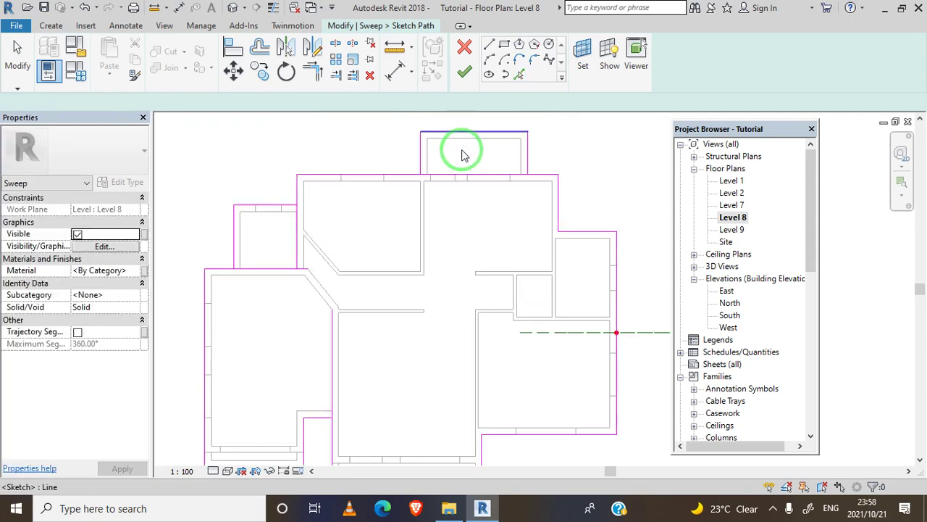
scroll(450, 203, up, 2)
click(553, 270)
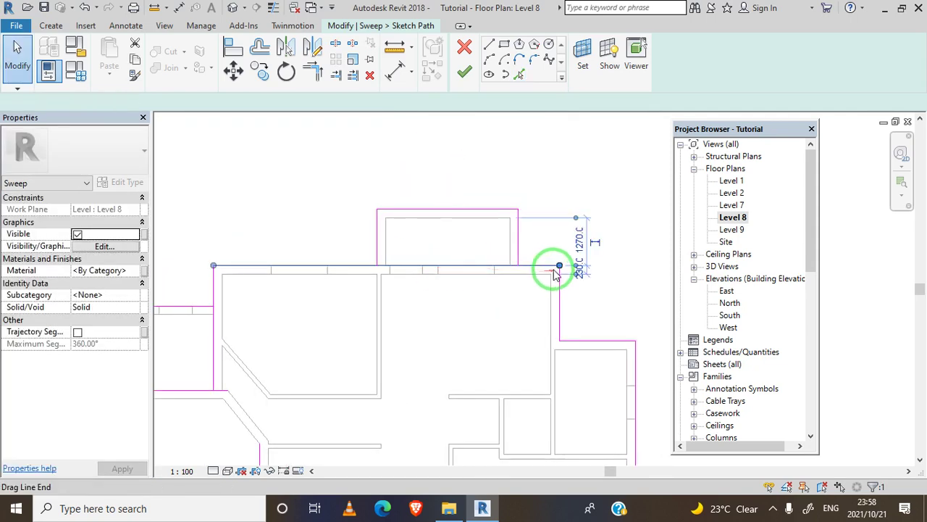
drag(553, 270, 374, 266)
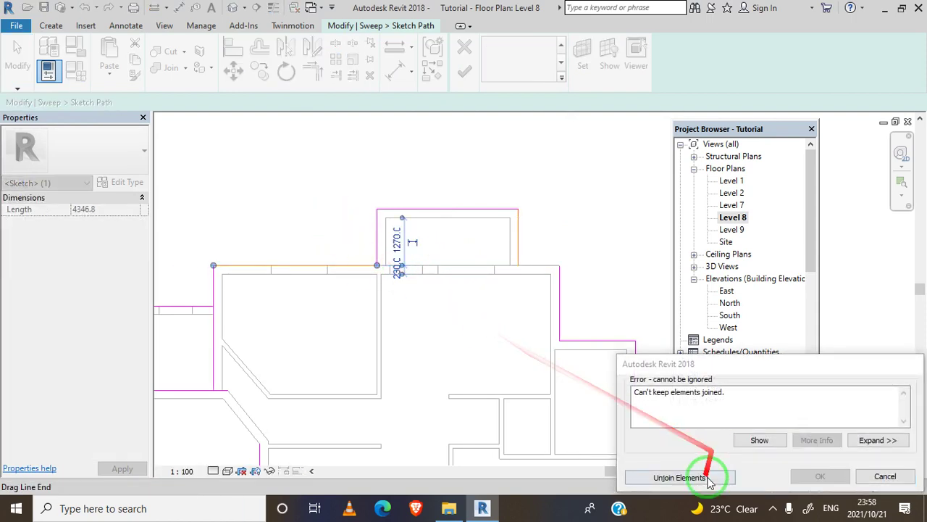
- Unjoin the sketch line and draw a horizontal segment meeting the existing line end
click(658, 476)
click(399, 161)
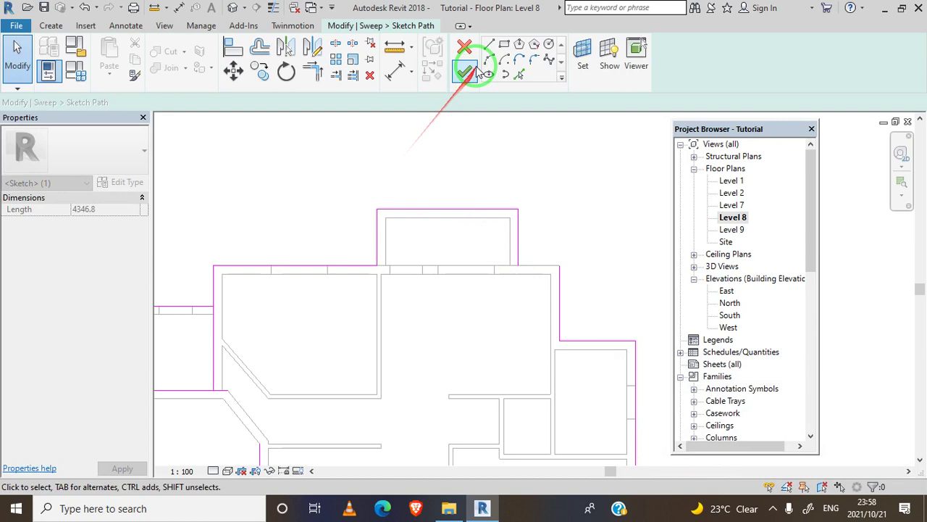
click(489, 48)
scroll(511, 250, up, 2)
scroll(507, 254, up, 2)
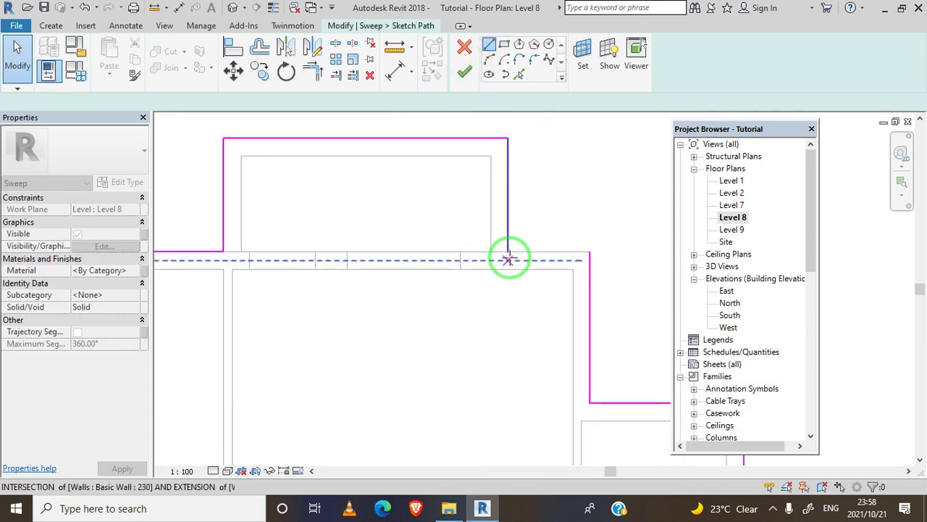
click(590, 253)
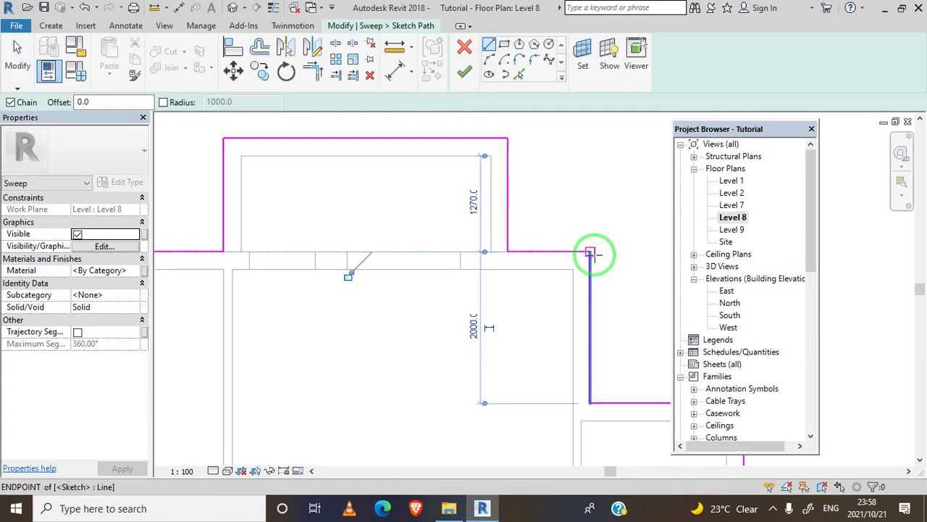
scroll(592, 254, down, 2)
scroll(593, 254, down, 2)
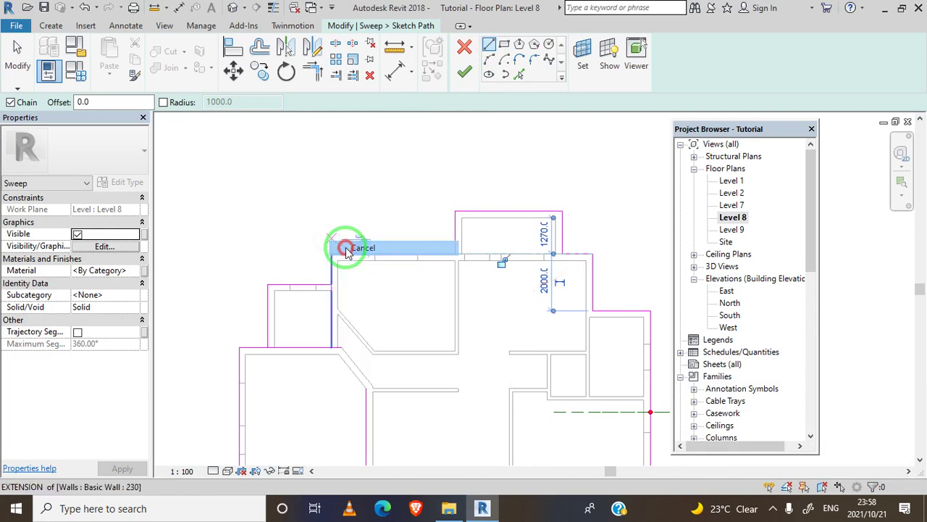
right_click(246, 229)
click(258, 232)
- Drag a vertical path line's endpoints onto the adjoining wall corners
scroll(326, 319, up, 2)
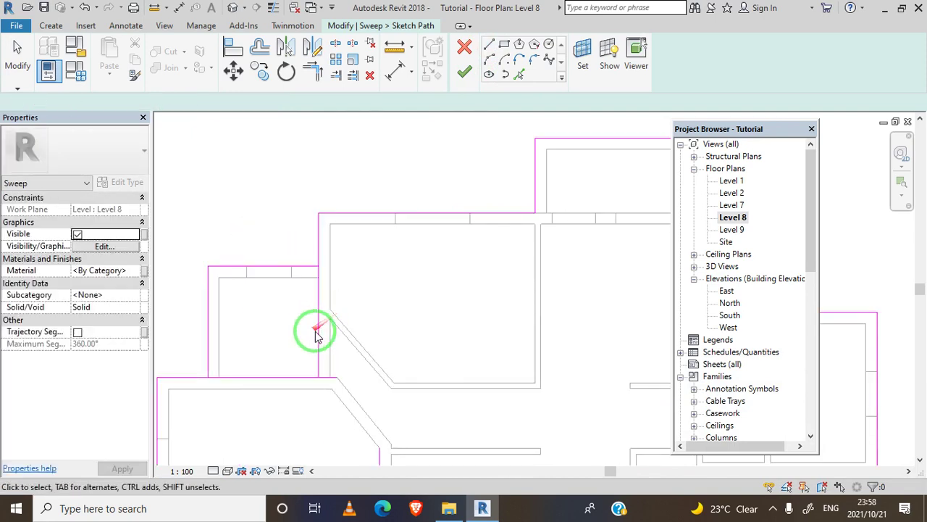
click(314, 378)
drag(312, 378, 317, 265)
middle_drag(292, 205, 315, 371)
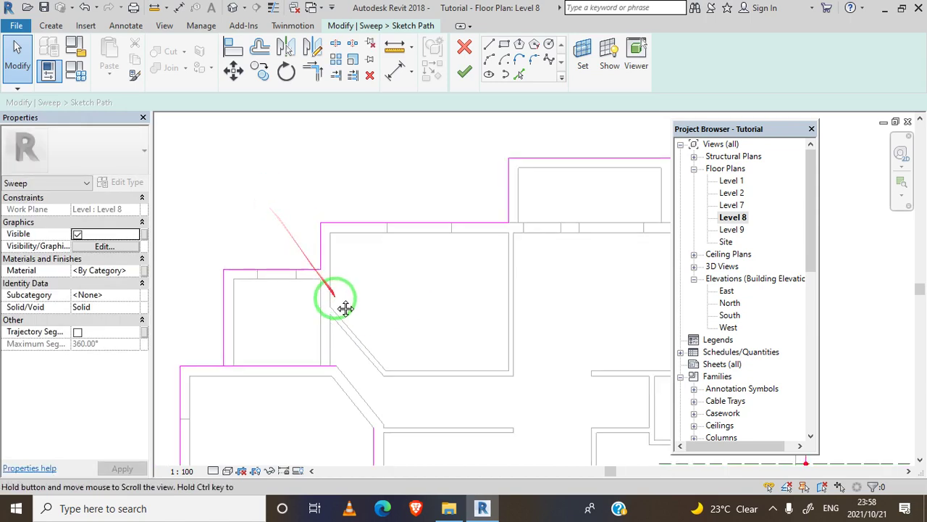
drag(313, 371, 426, 312)
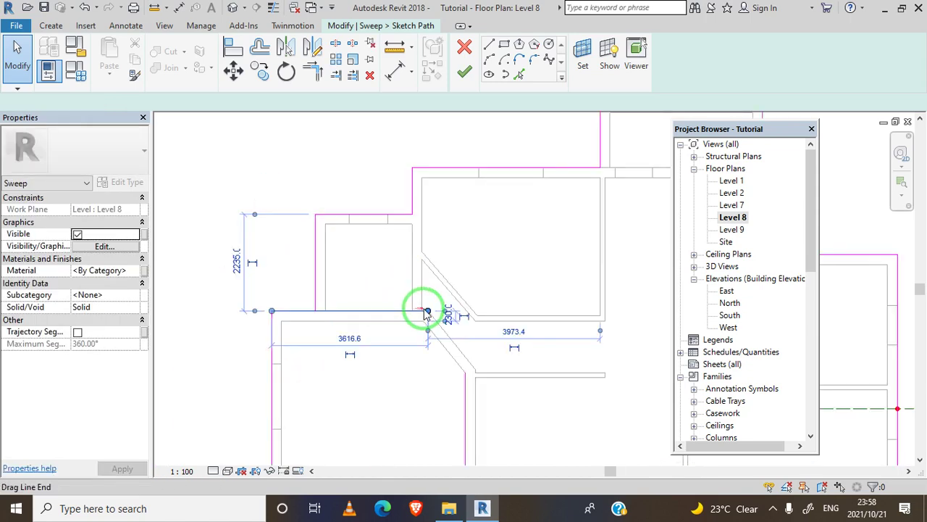
drag(427, 311, 315, 310)
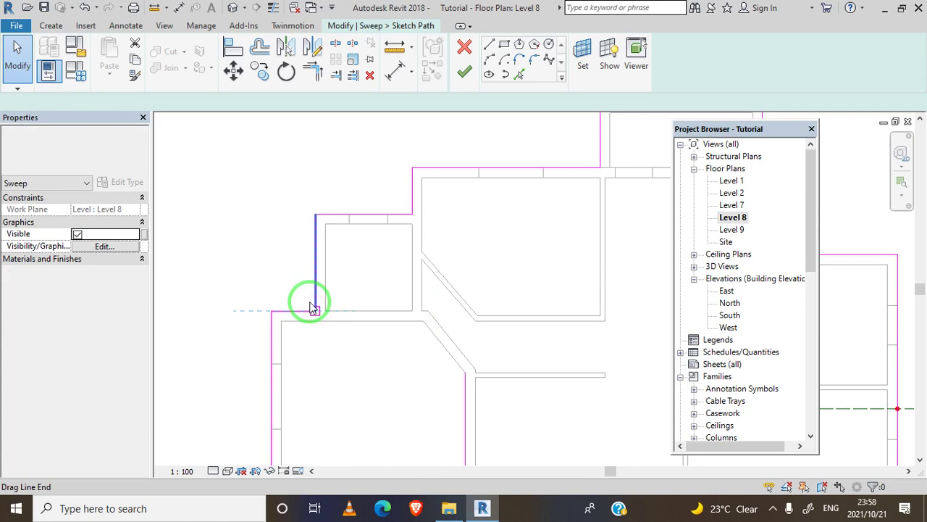
click(264, 243)
- Move another vertical path line's top end down to meet its corner
scroll(265, 242, down, 3)
scroll(325, 314, up, 3)
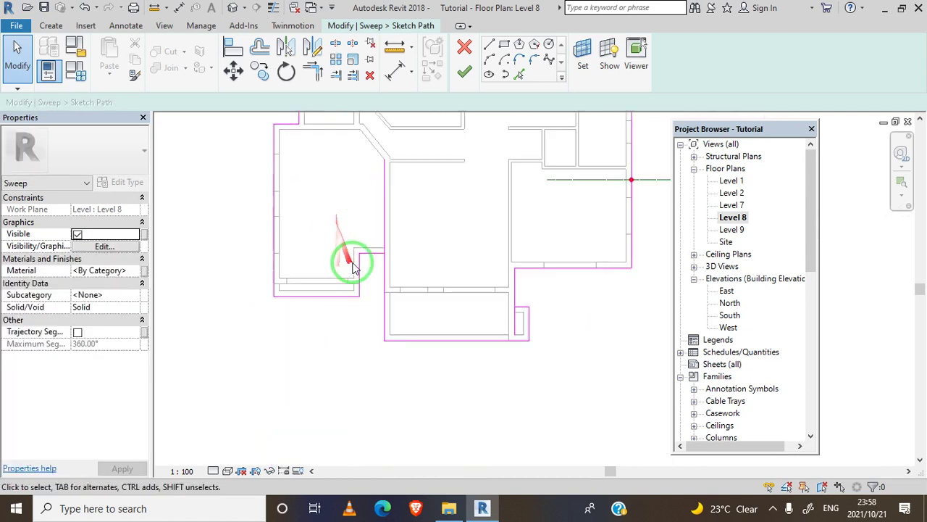
middle_drag(348, 269, 360, 314)
click(387, 259)
drag(391, 176, 389, 303)
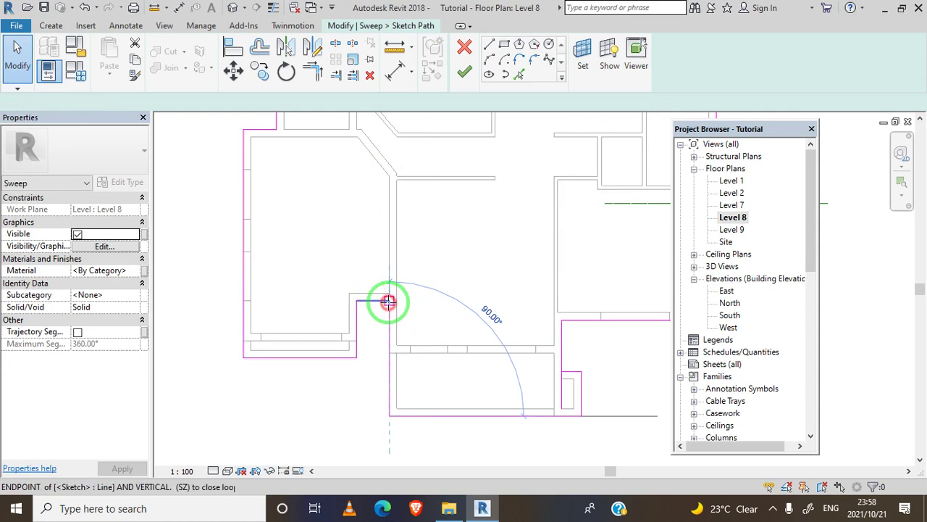
- Pull the 2700-long vertical line's bottom end up to the wall corner
scroll(314, 275, down, 2)
scroll(500, 377, up, 2)
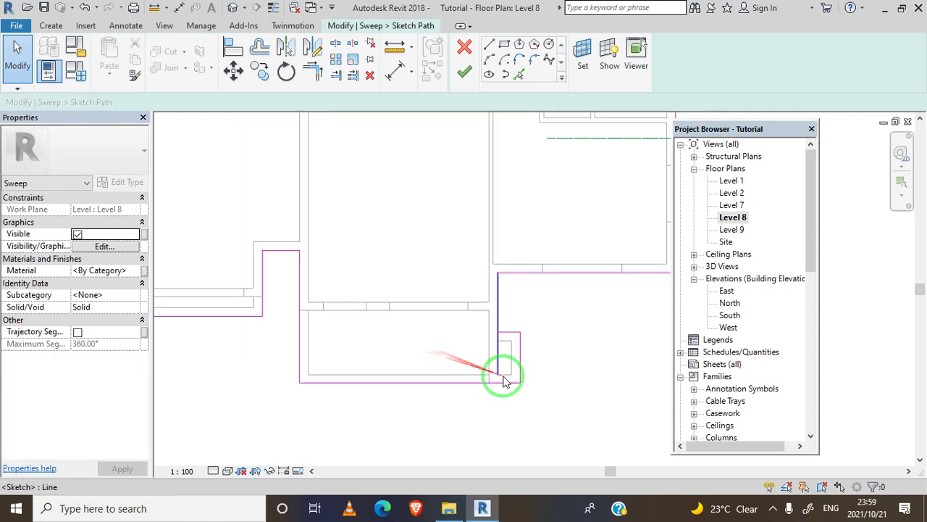
scroll(505, 381, up, 1)
click(496, 375)
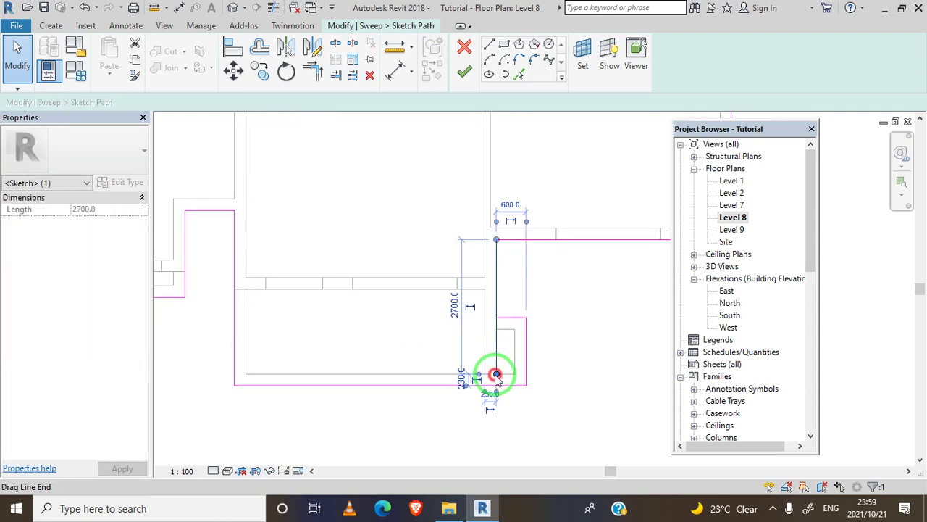
drag(496, 375, 497, 317)
scroll(406, 262, down, 1)
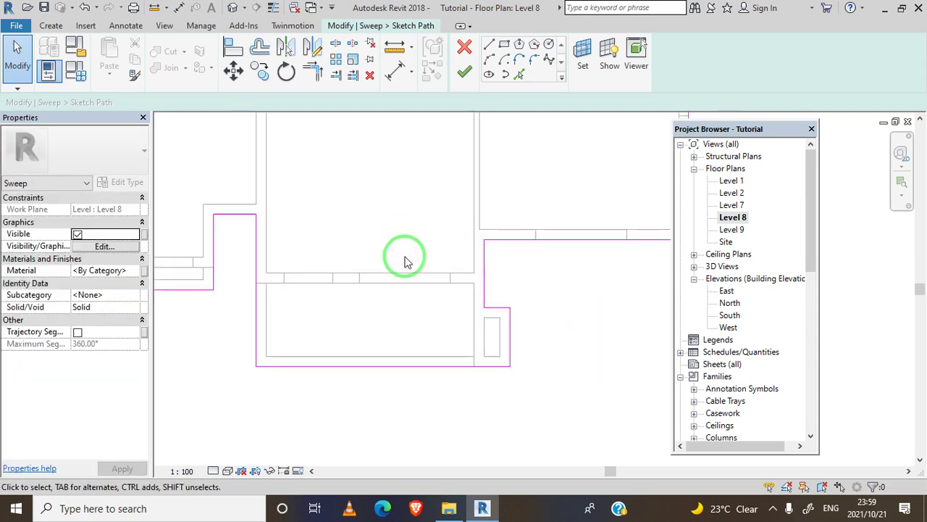
scroll(435, 297, down, 2)
scroll(550, 356, down, 1)
scroll(517, 374, down, 1)
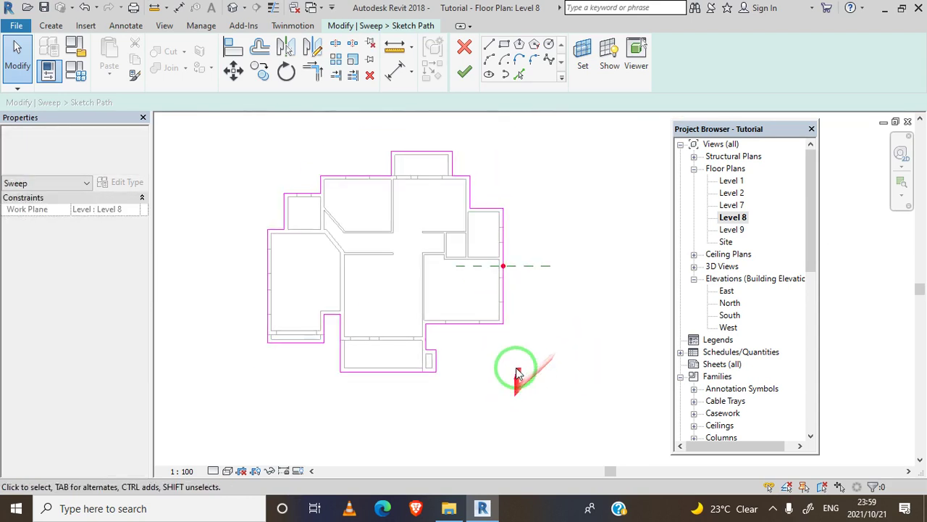
scroll(500, 265, up, 2)
scroll(511, 268, up, 1)
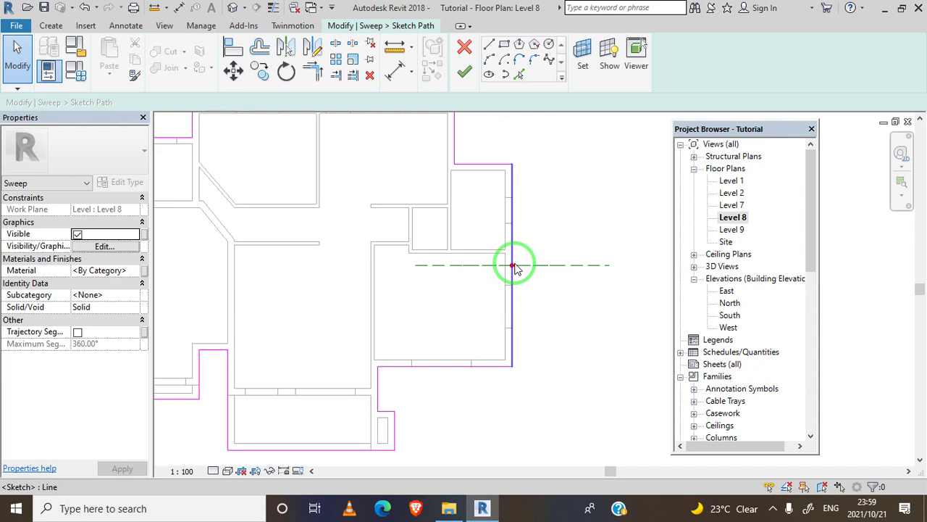
scroll(512, 267, down, 2)
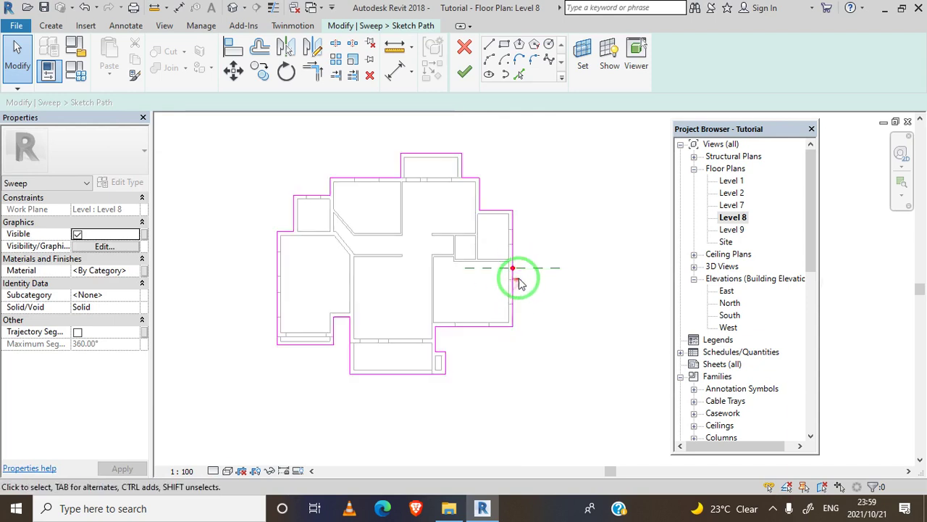
scroll(522, 279, down, 1)
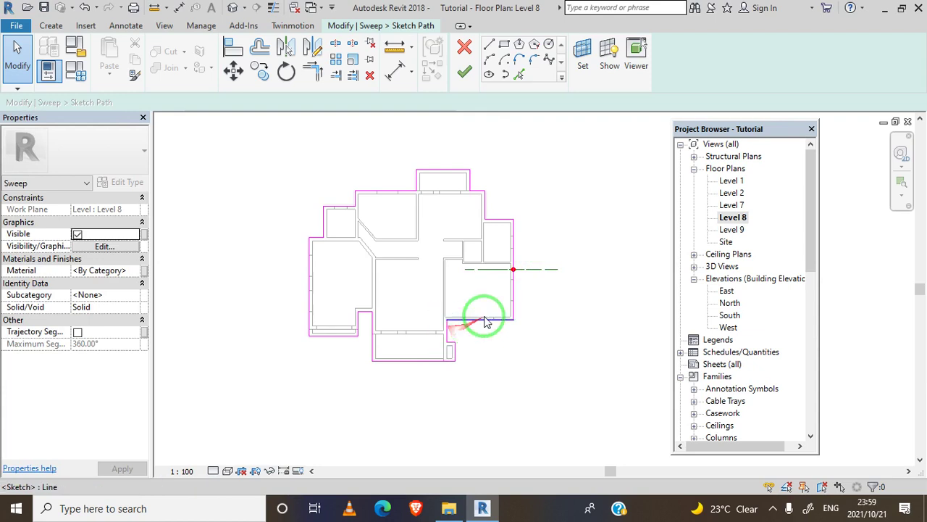
- Finish the sweep path, select the profile and pick Elevation: South for Edit Profile
click(465, 73)
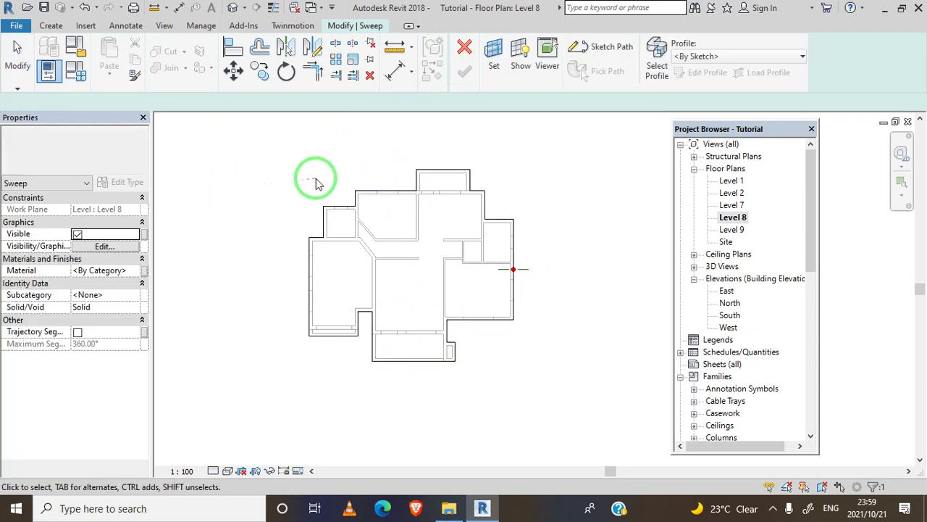
click(316, 183)
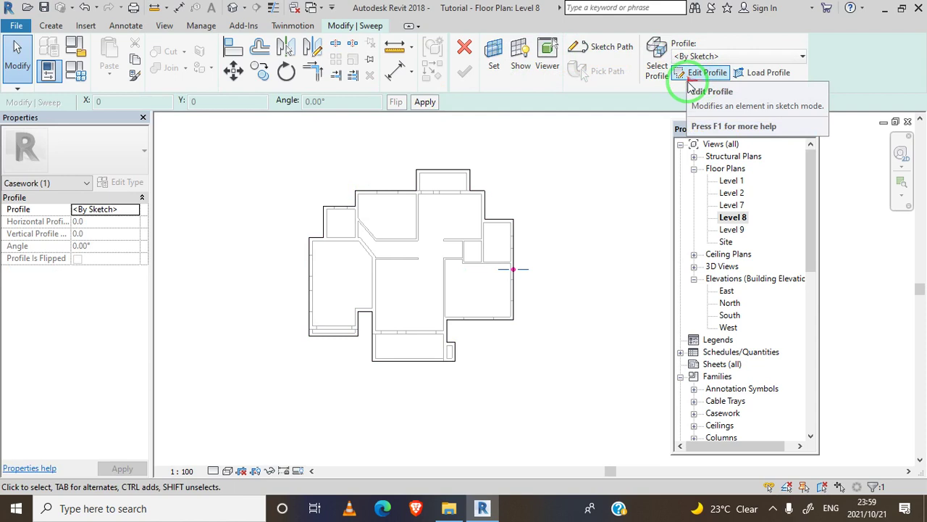
click(708, 74)
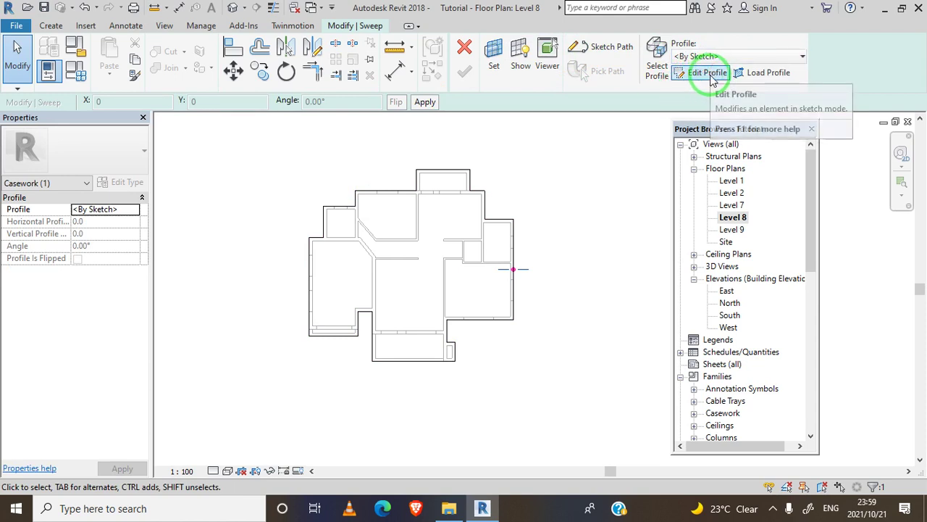
click(713, 78)
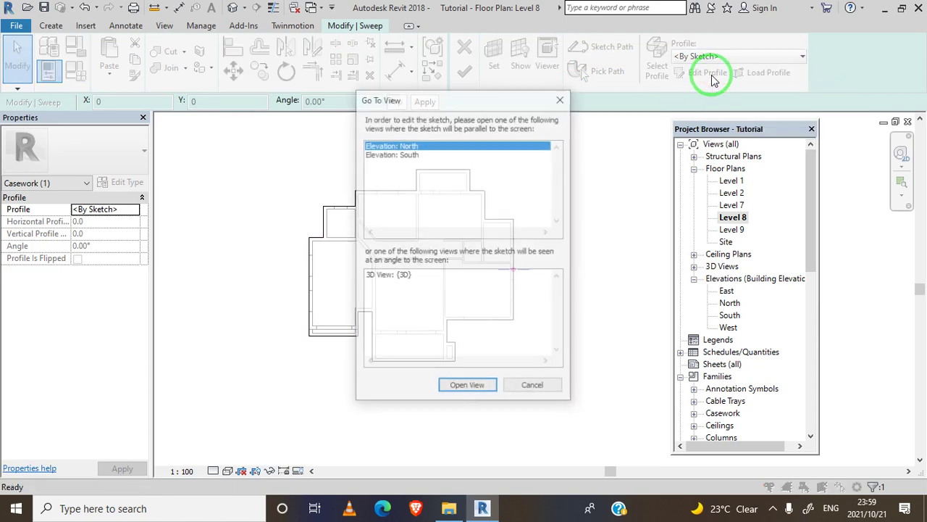
click(407, 155)
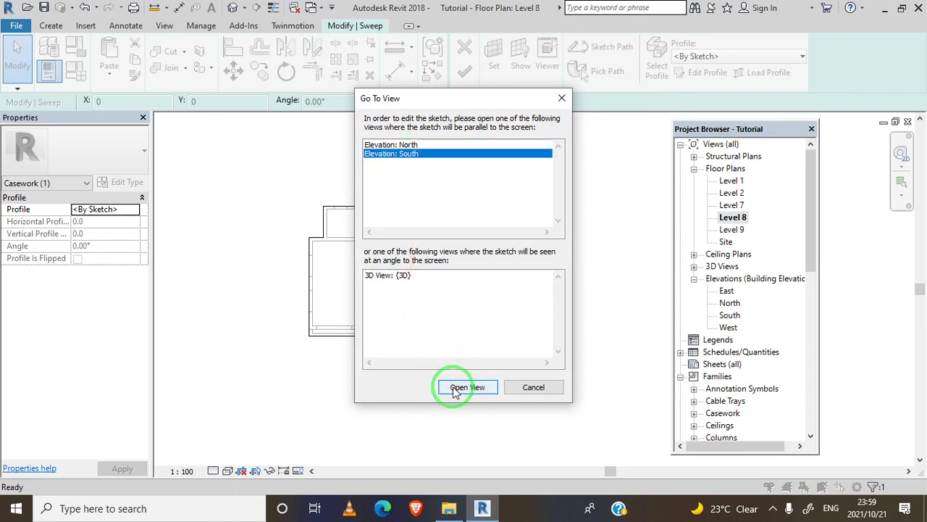
drag(455, 392, 304, 347)
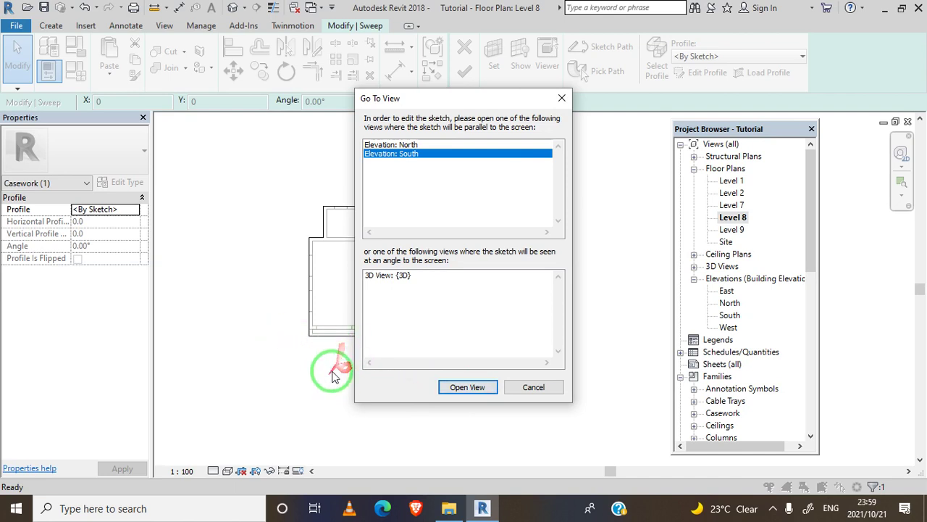
- Open the South elevation zoomed on the wall top, with the Line tool (LI) active
click(466, 389)
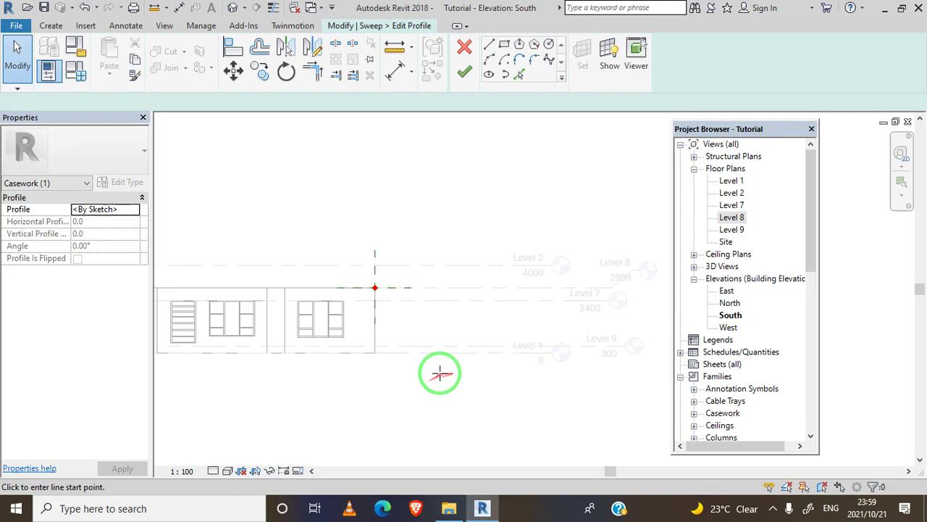
middle_drag(440, 373, 532, 324)
scroll(508, 294, up, 1)
scroll(497, 290, up, 2)
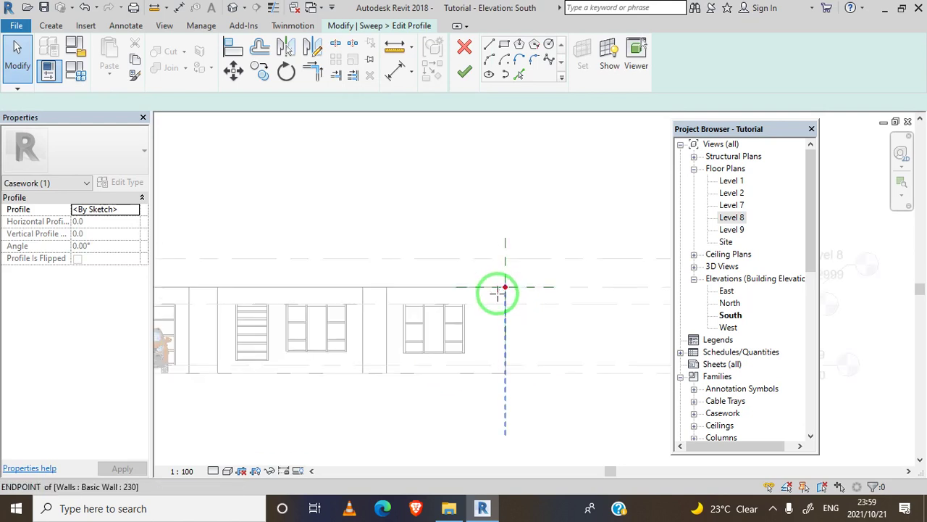
scroll(507, 290, up, 2)
scroll(528, 270, up, 2)
key(Escape)
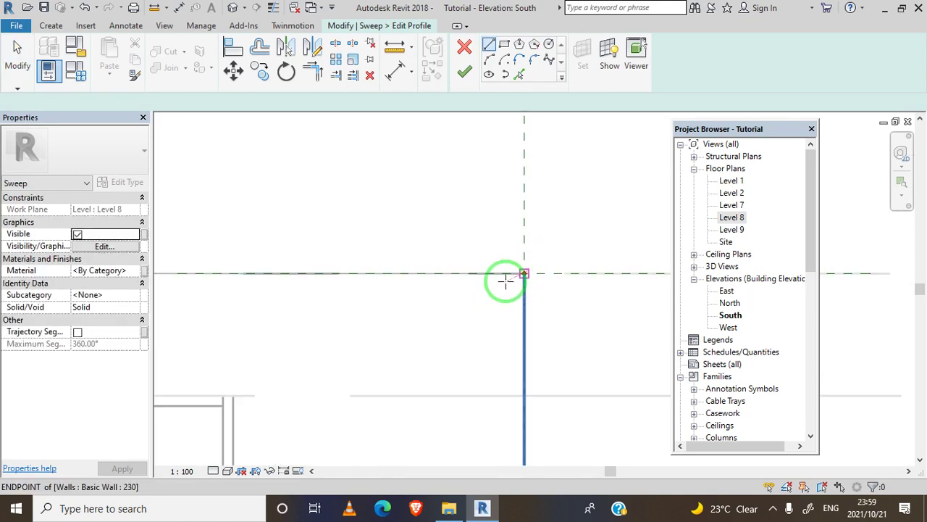
key(l)
key(i)
middle_drag(499, 278, 486, 291)
scroll(486, 291, down, 2)
scroll(408, 280, down, 2)
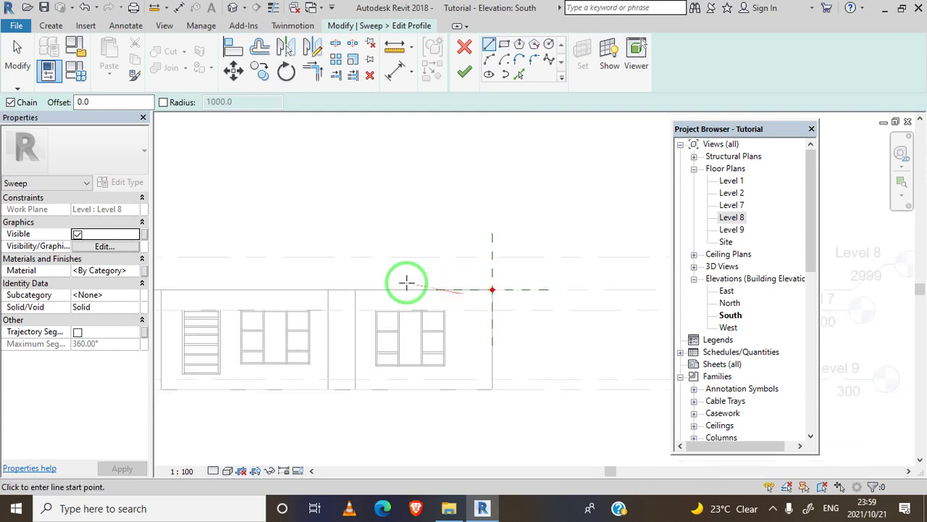
mouse_move(408, 279)
middle_down()
mouse_move(488, 234)
mouse_move(485, 218)
middle_up()
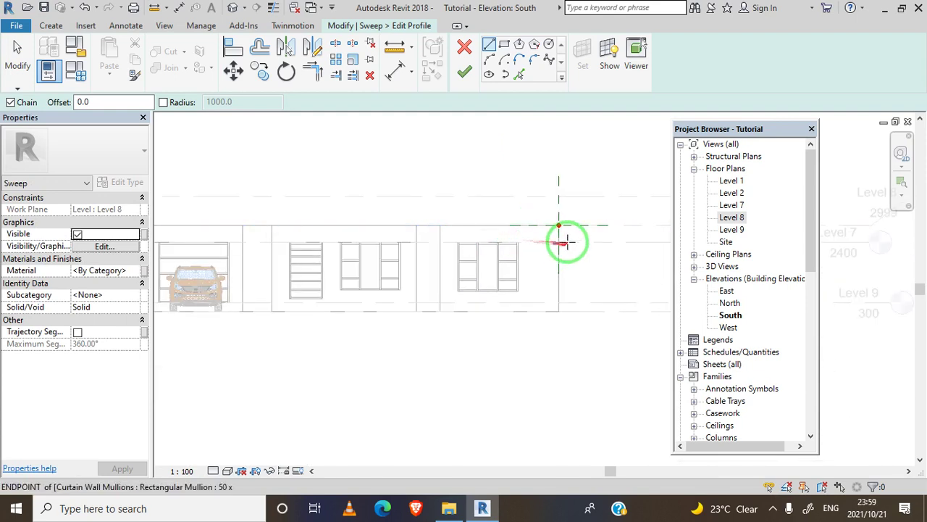
scroll(567, 243, up, 3)
scroll(558, 218, up, 3)
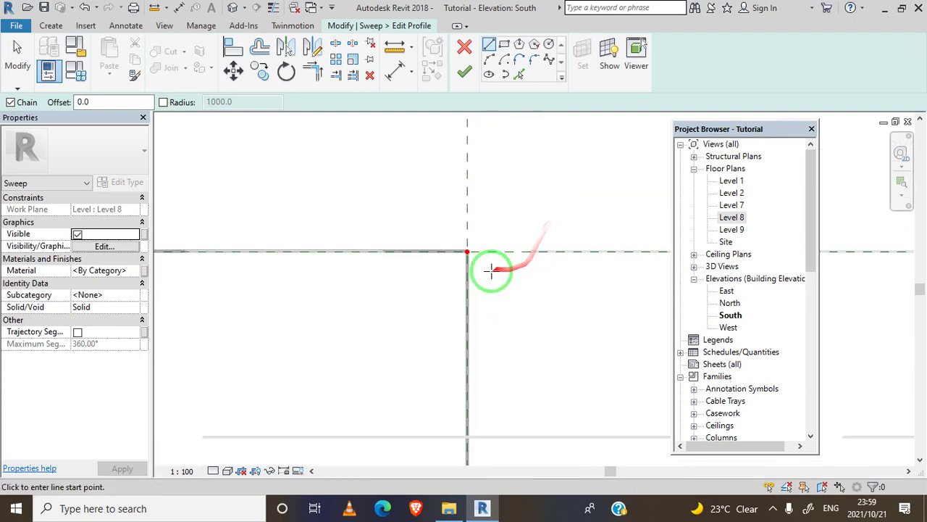
scroll(478, 254, up, 1)
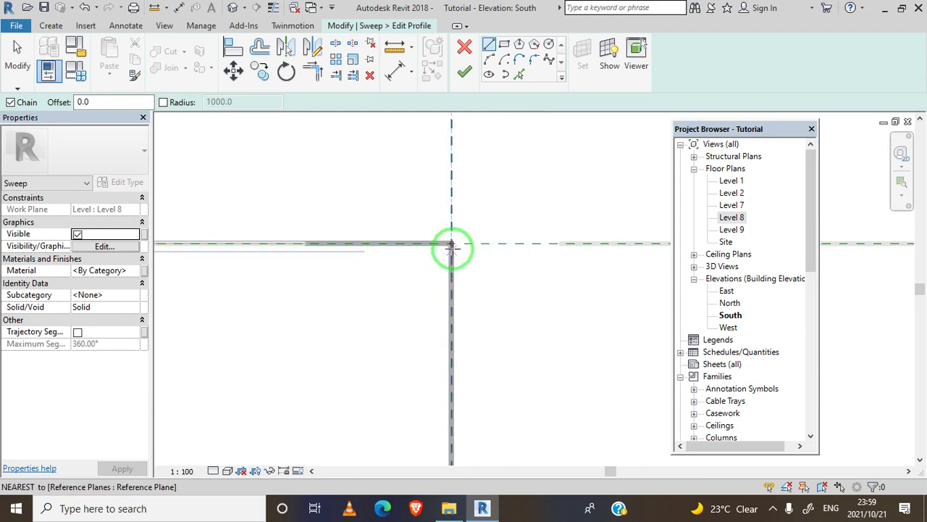
- Draw the 240 top edge, 100 drop and two stepped segments, then end the chain
click(451, 243)
scroll(533, 237, down, 2)
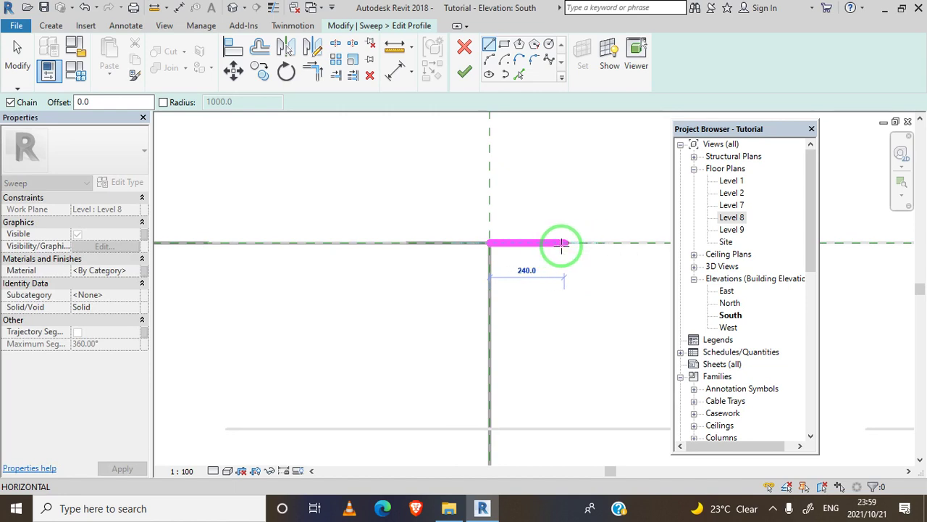
click(563, 244)
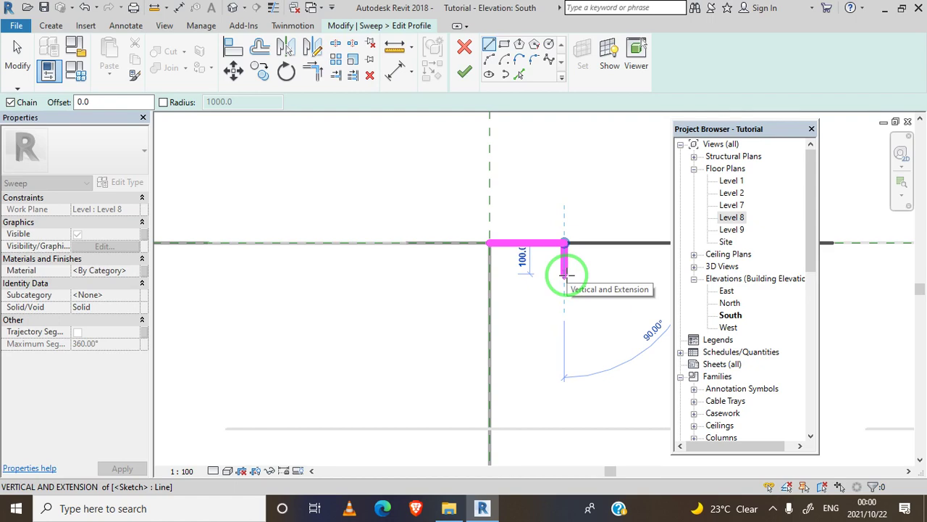
click(564, 274)
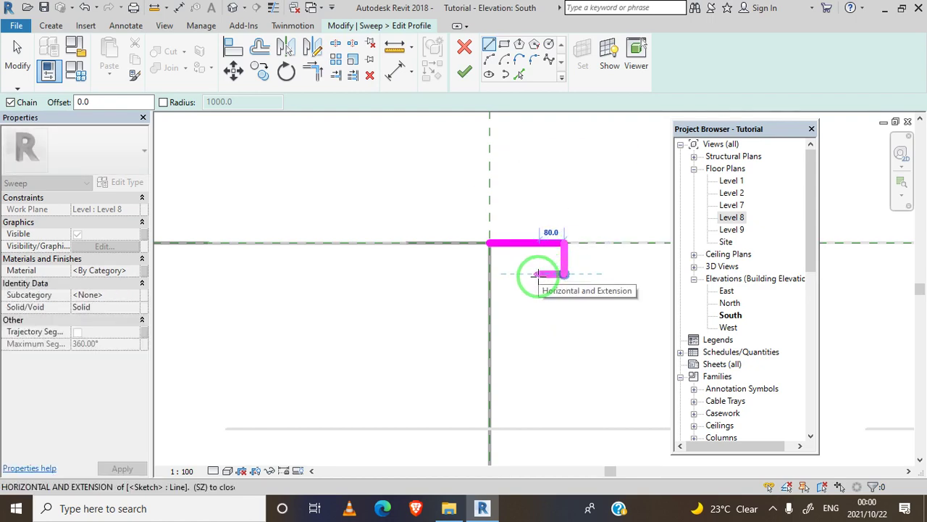
click(538, 275)
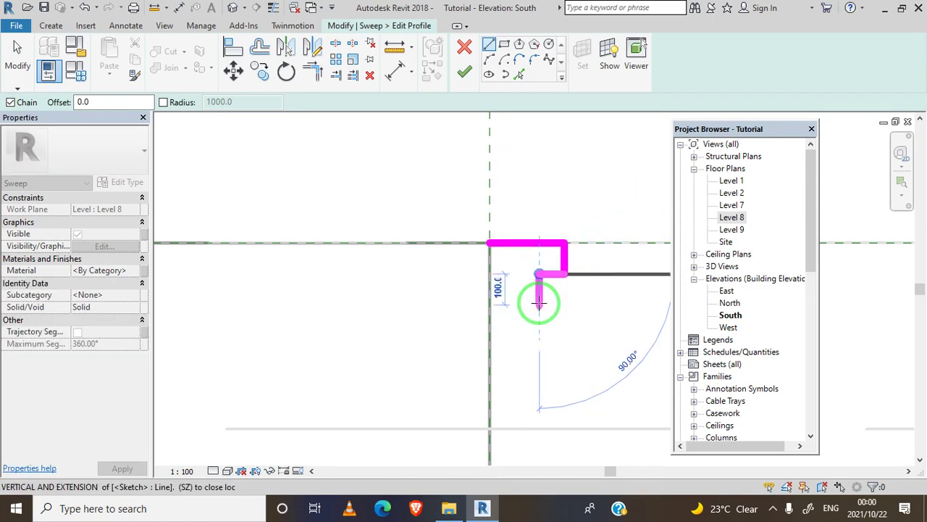
click(538, 303)
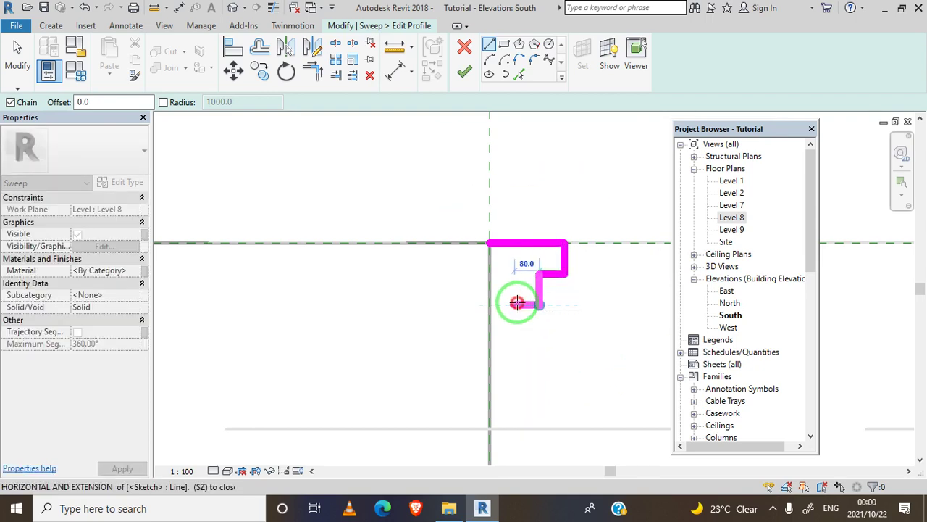
click(516, 303)
right_click(532, 198)
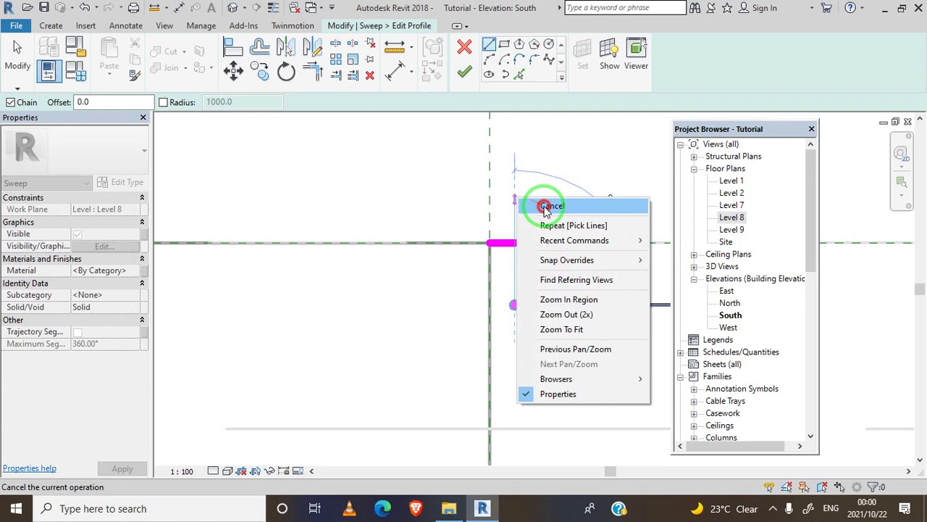
click(543, 203)
- Draw a Start-End-Radius arc from the step's lower end to the vertical reference plane
click(490, 60)
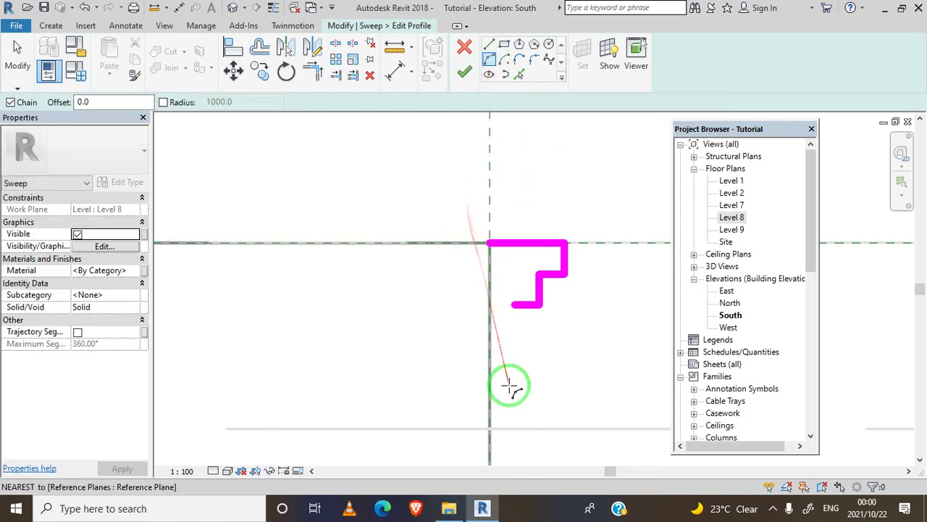
scroll(507, 384, up, 2)
scroll(534, 294, up, 1)
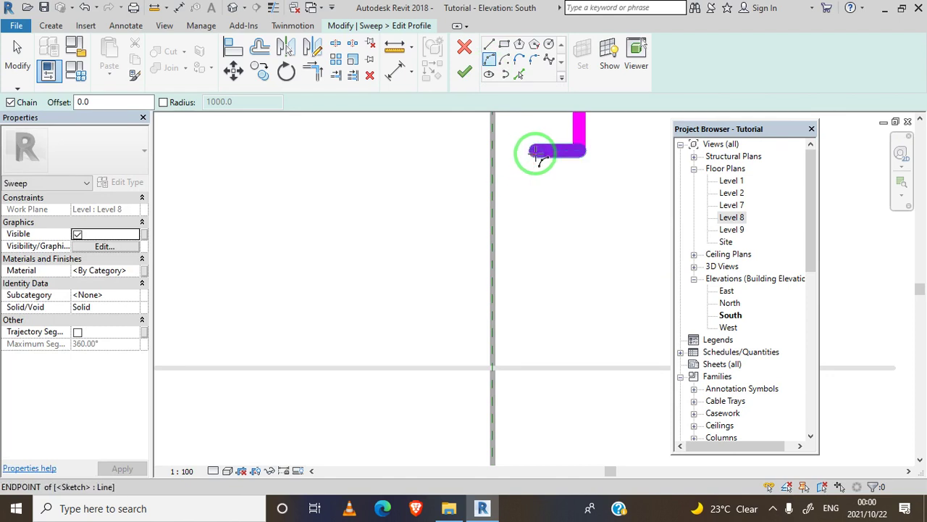
click(534, 151)
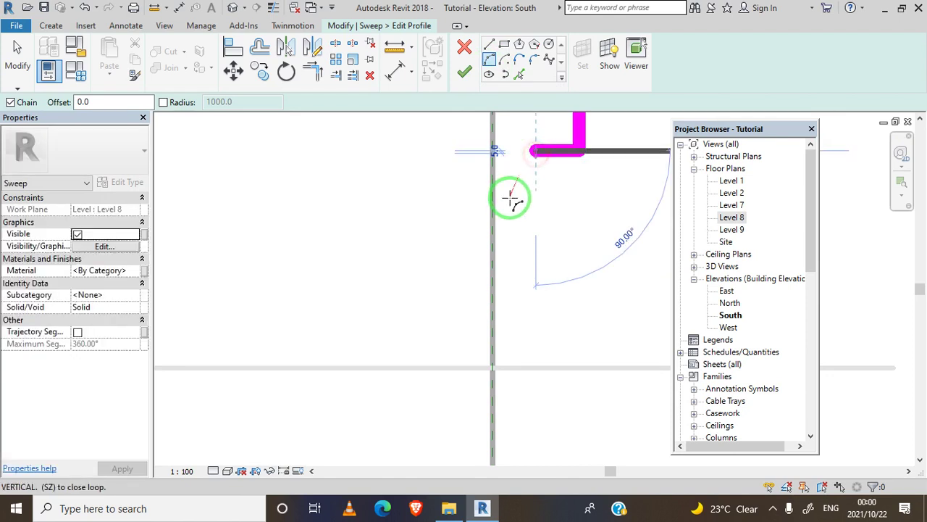
click(492, 239)
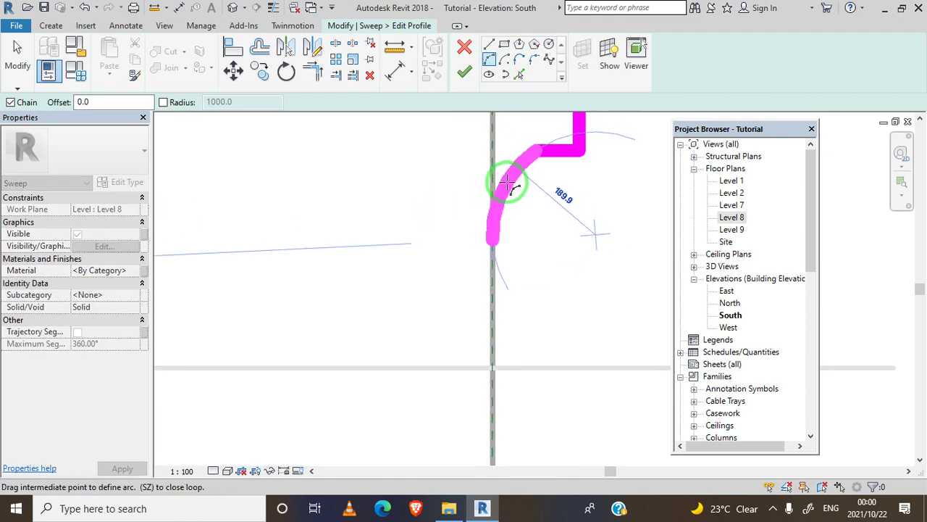
right_click(409, 187)
click(434, 194)
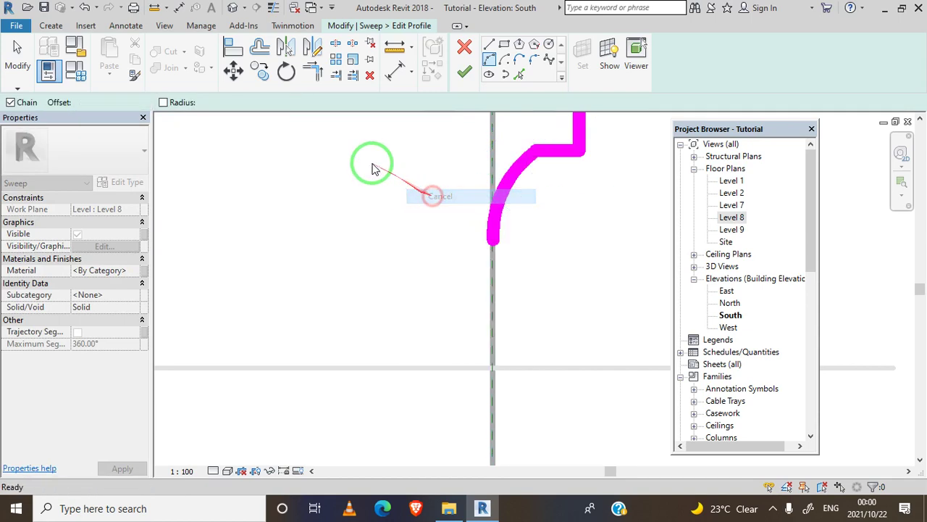
middle_drag(393, 186, 372, 265)
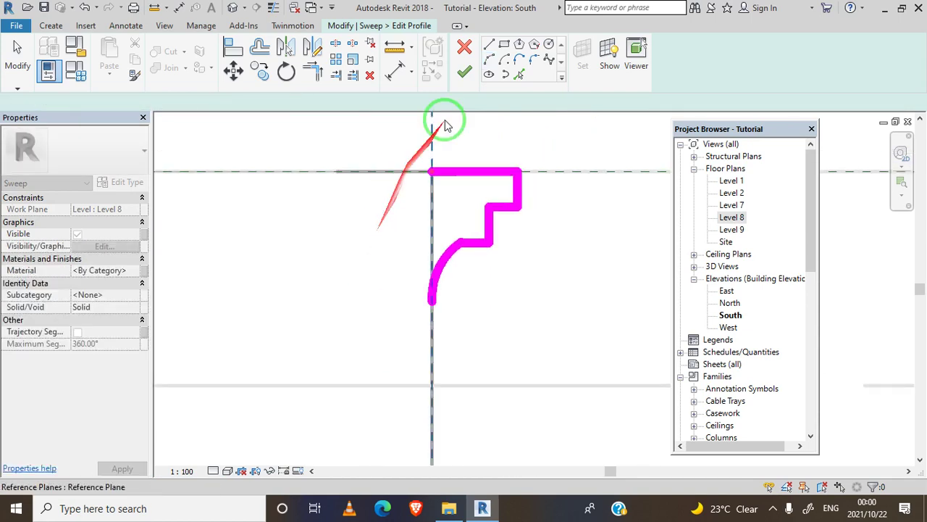
- Draw the vertical back edge from the top corner to the arc's end, closing the profile
click(489, 44)
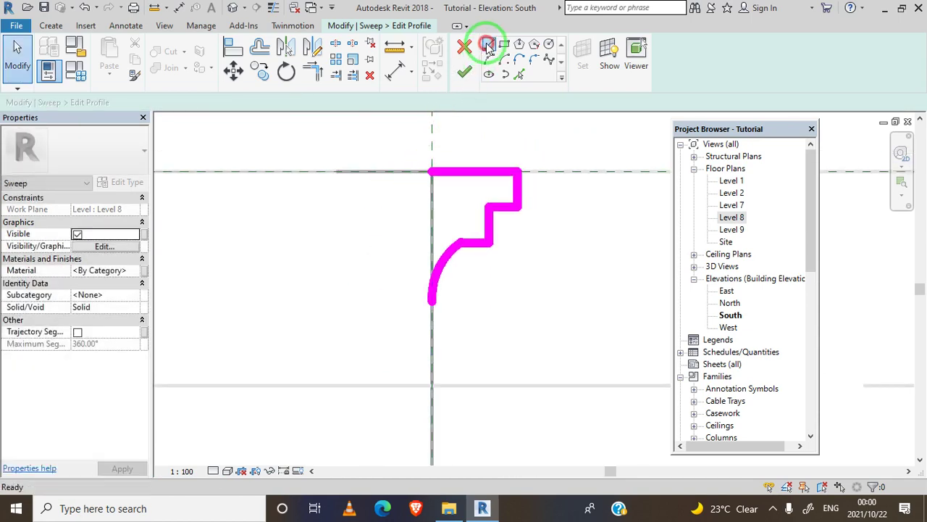
click(431, 172)
click(430, 303)
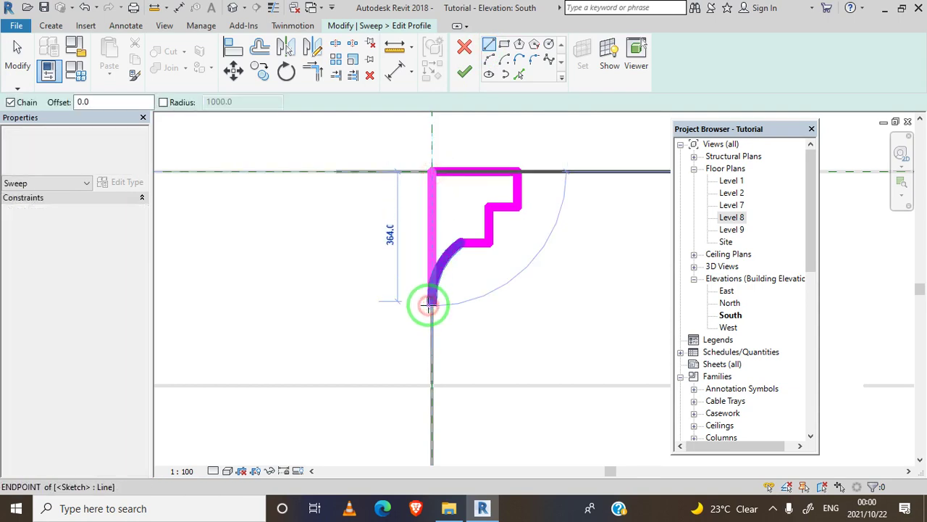
right_click(331, 275)
click(341, 281)
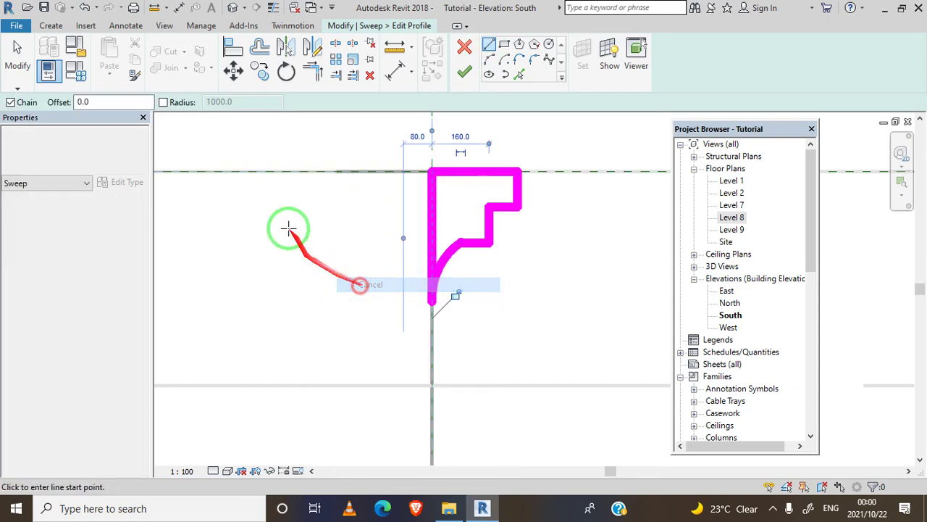
right_click(287, 226)
click(355, 240)
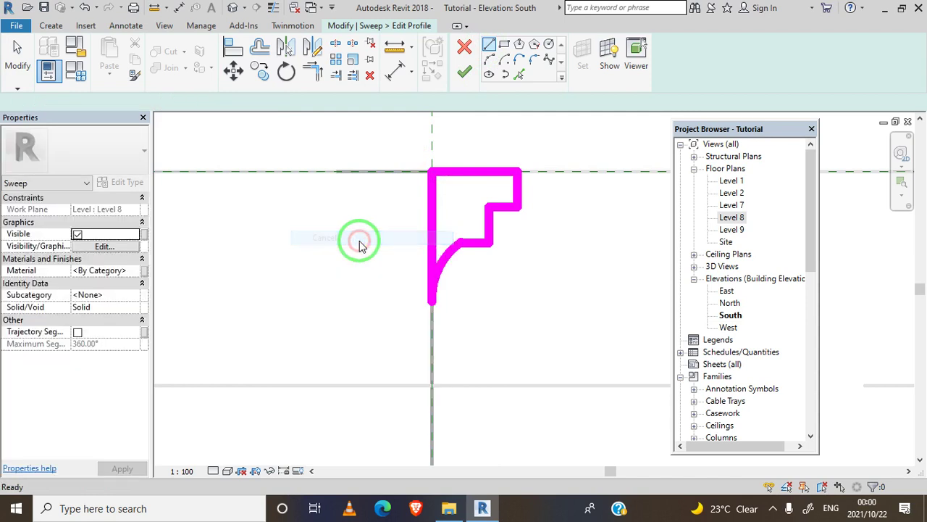
scroll(479, 264, down, 1)
scroll(510, 276, down, 1)
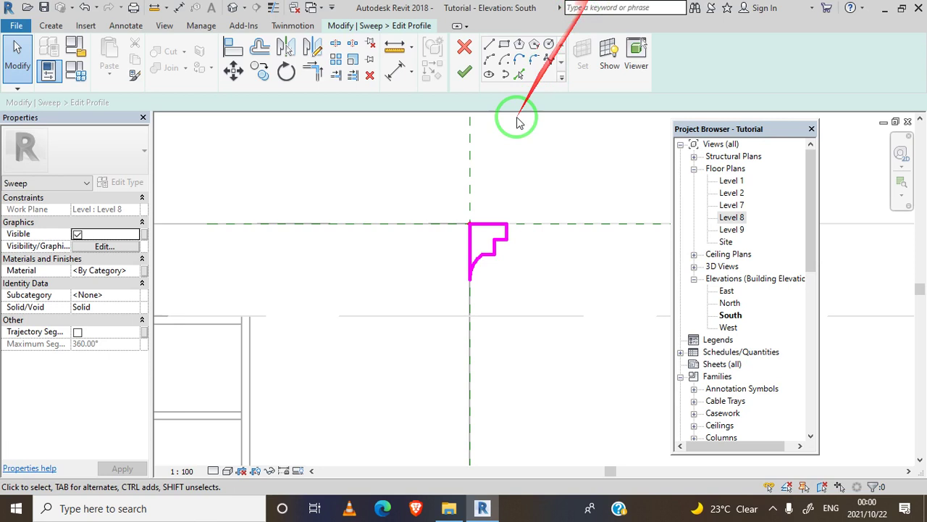
- Finish the coping profile and sweep, then select the sweep and zoom to review it along the roof edge
click(459, 75)
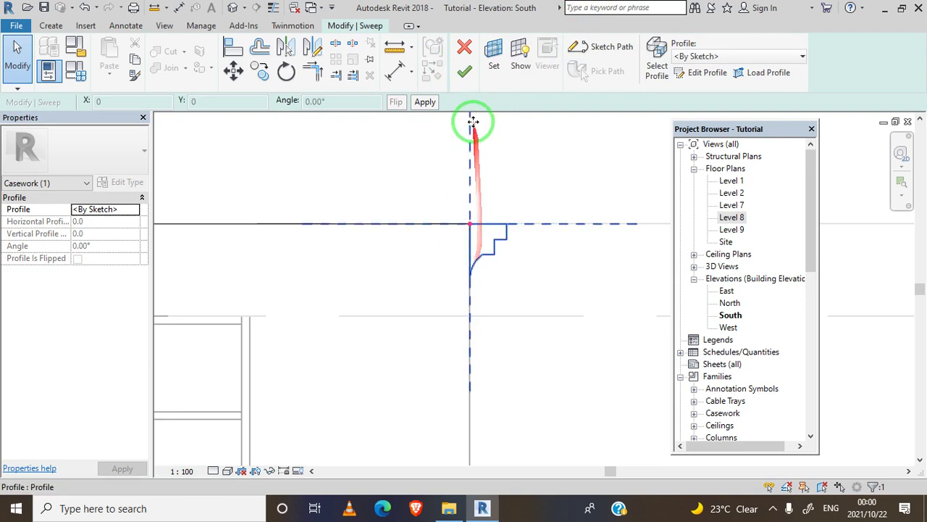
click(466, 73)
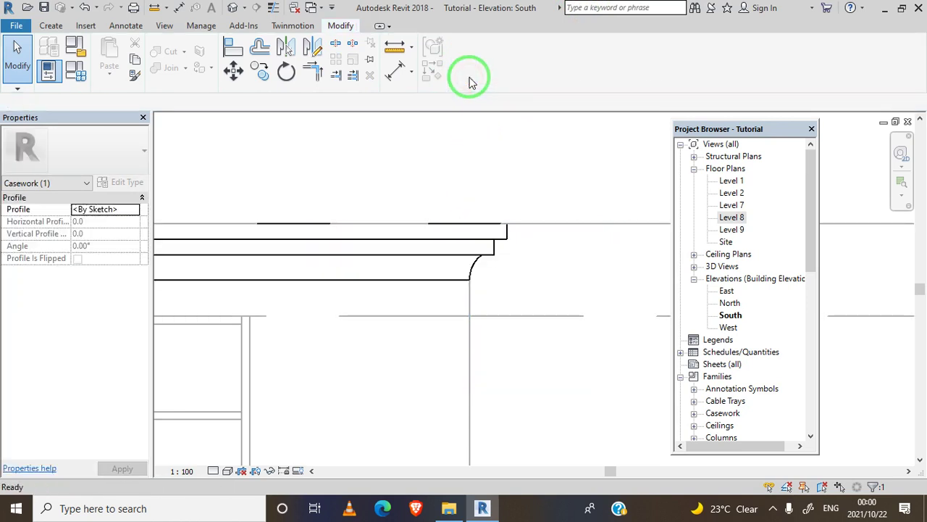
click(489, 265)
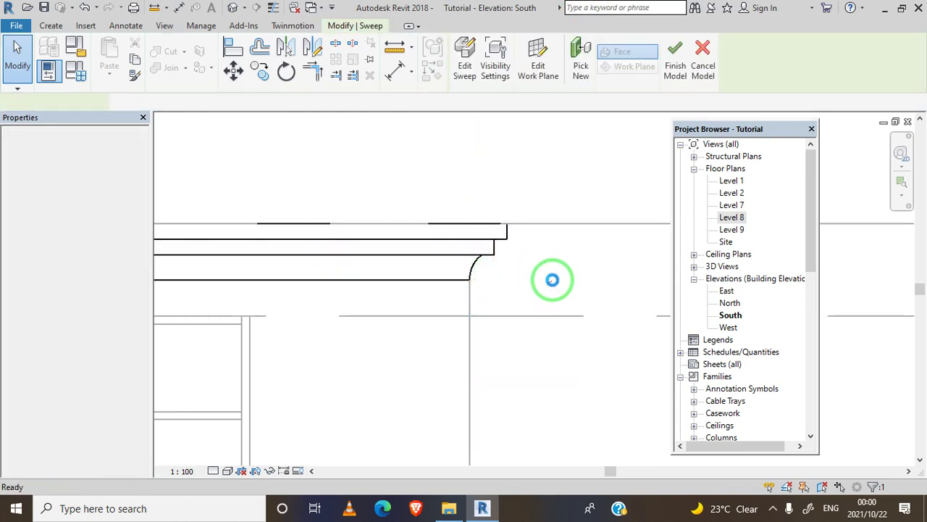
scroll(556, 296, down, 3)
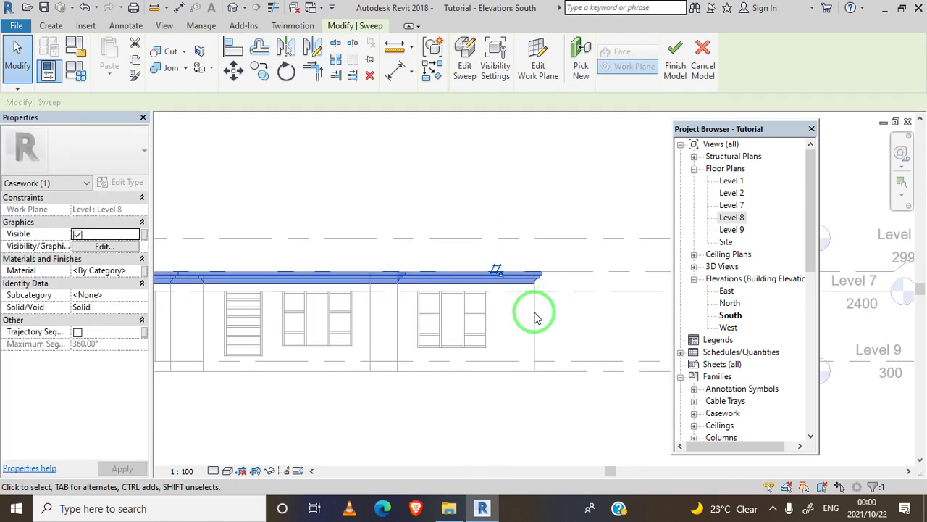
scroll(531, 275, up, 1)
scroll(538, 257, up, 1)
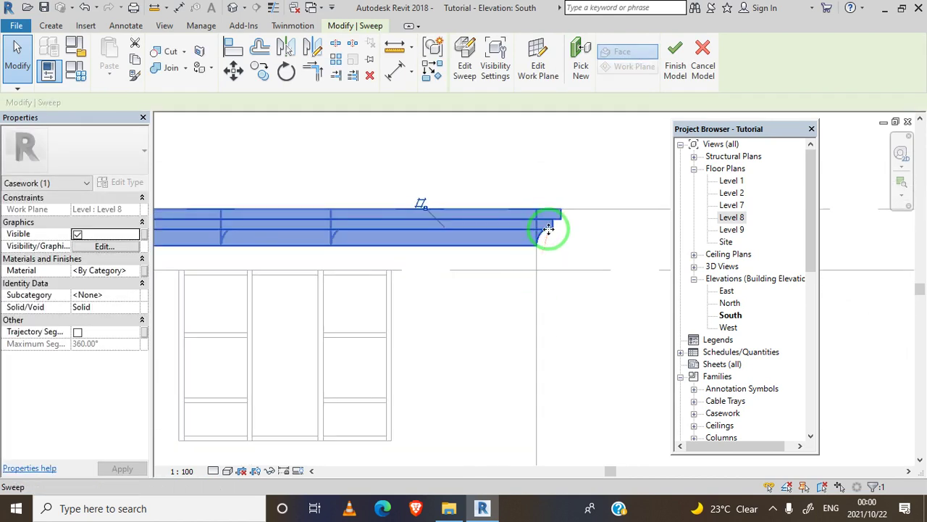
scroll(542, 231, down, 1)
scroll(543, 231, down, 1)
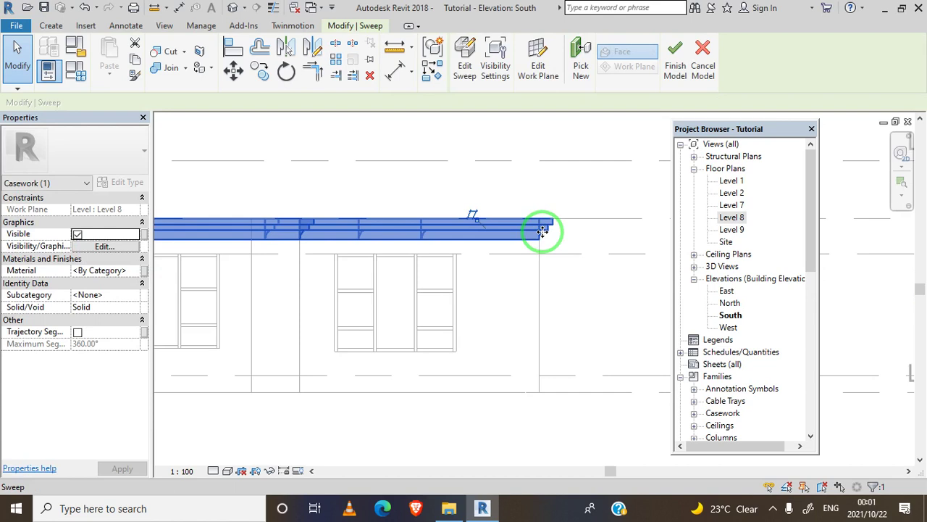
scroll(543, 231, down, 1)
scroll(543, 231, down, 1)
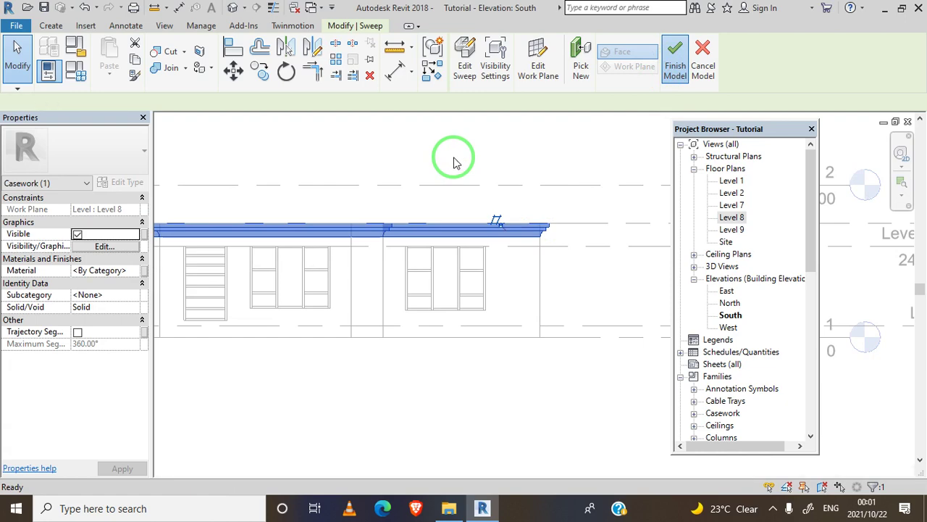
- Open the default 3D view of the house and zoom out to a level front view
click(232, 8)
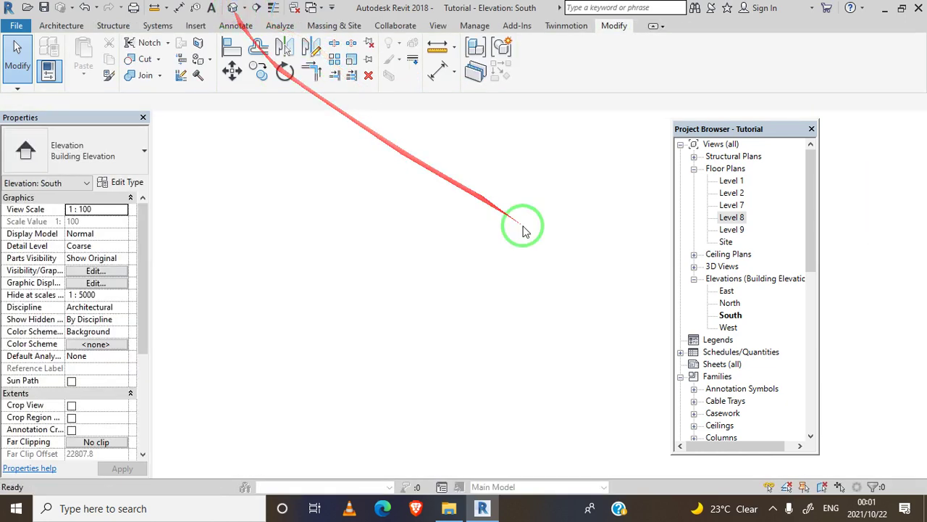
scroll(495, 338, up, 1)
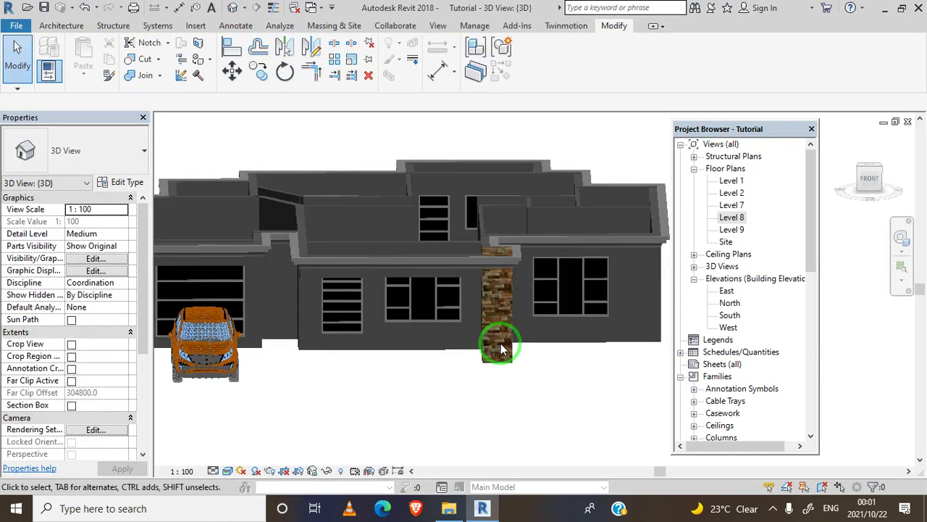
scroll(454, 342, up, 1)
scroll(453, 341, up, 2)
click(901, 238)
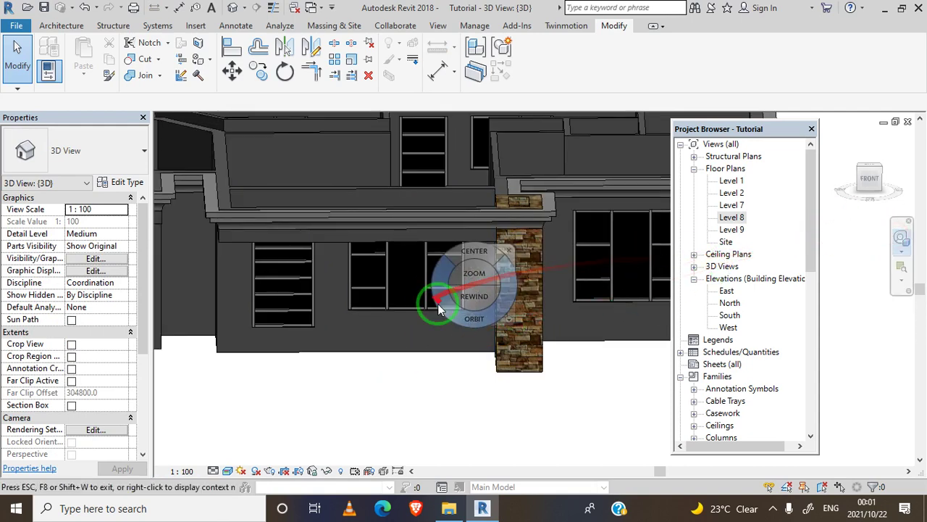
mouse_move(438, 308)
mouse_down()
mouse_move(314, 301)
mouse_move(464, 319)
mouse_move(306, 290)
mouse_move(468, 327)
mouse_move(180, 271)
mouse_move(269, 331)
mouse_move(245, 282)
mouse_move(272, 319)
mouse_move(297, 305)
mouse_up()
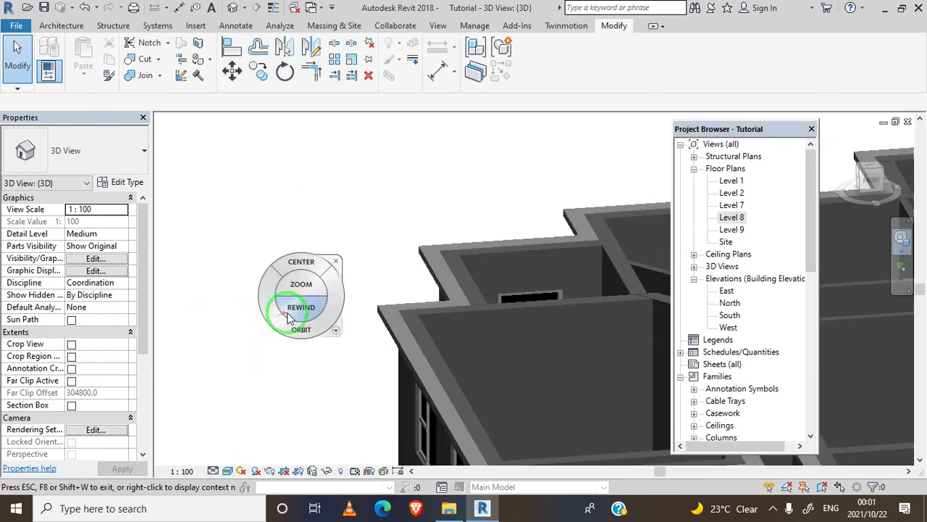
- Orbit and zoom around the house to inspect the coping along the roof and front walls
mouse_move(280, 265)
mouse_down()
mouse_move(275, 338)
mouse_move(413, 288)
mouse_move(338, 293)
mouse_move(348, 304)
mouse_up()
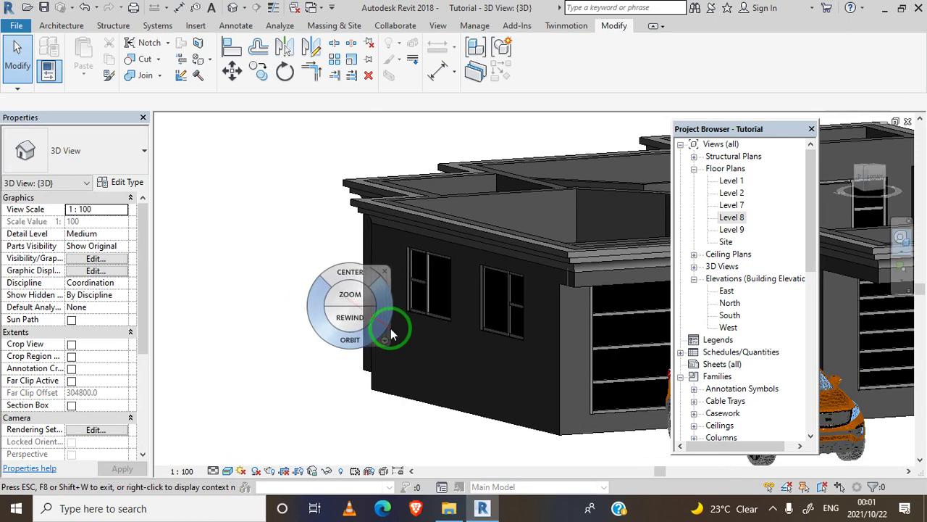
drag(336, 348, 341, 337)
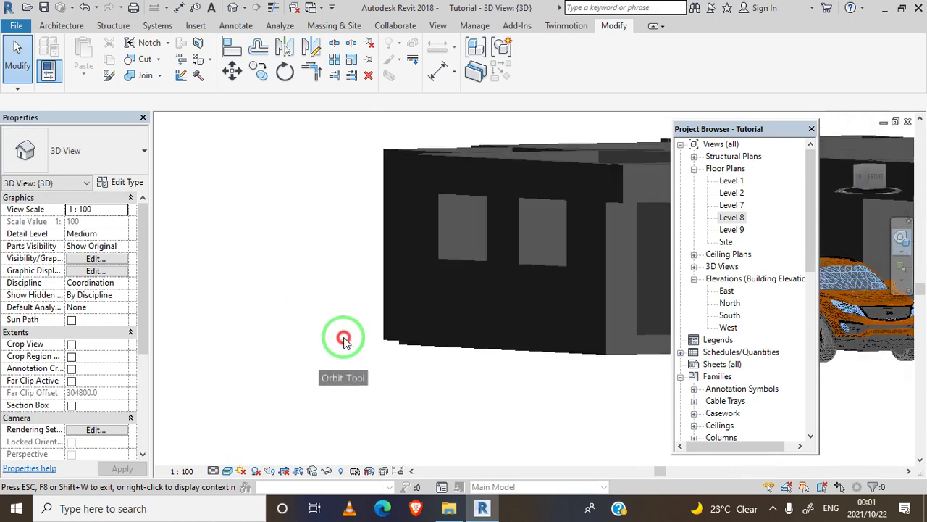
mouse_move(414, 300)
mouse_down()
mouse_move(353, 382)
mouse_move(343, 371)
mouse_up()
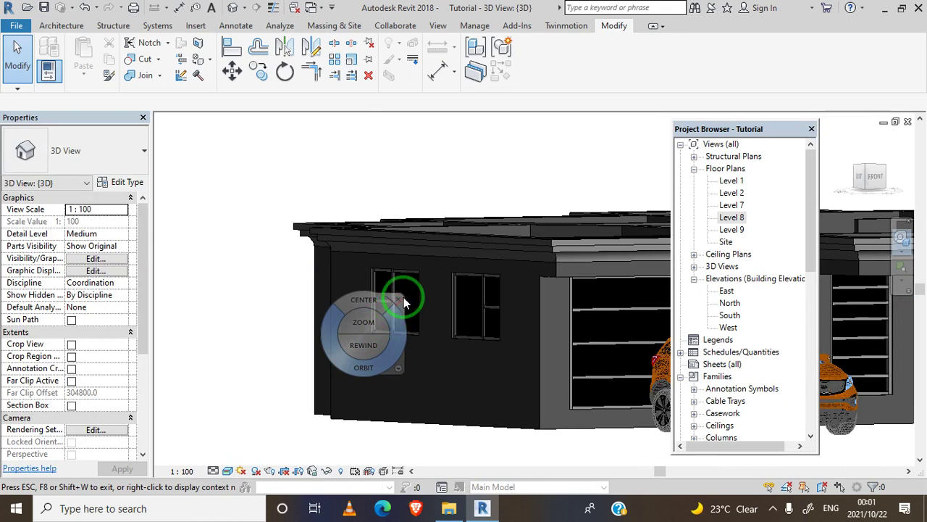
mouse_move(396, 300)
mouse_down()
mouse_move(325, 344)
mouse_move(431, 348)
mouse_move(311, 379)
mouse_move(422, 379)
mouse_move(498, 314)
mouse_up()
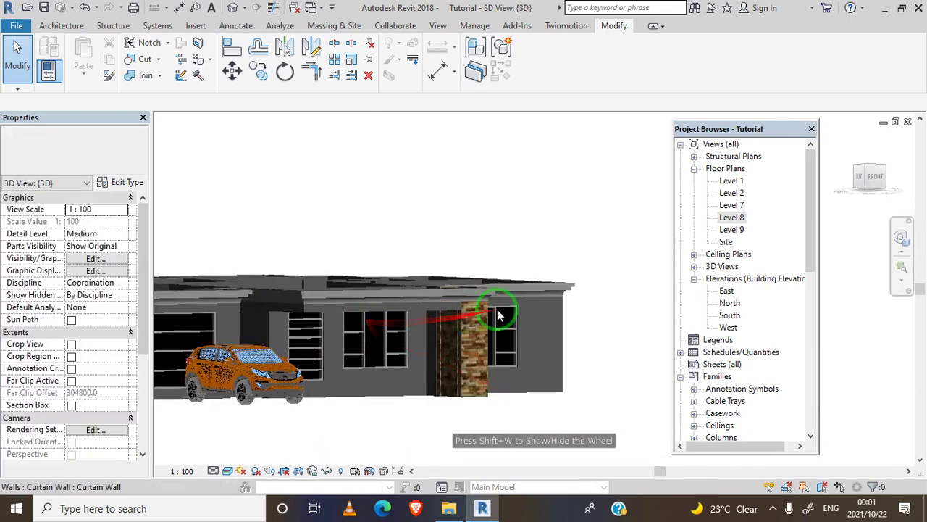
scroll(499, 315, up, 2)
scroll(550, 332, up, 2)
scroll(507, 329, up, 2)
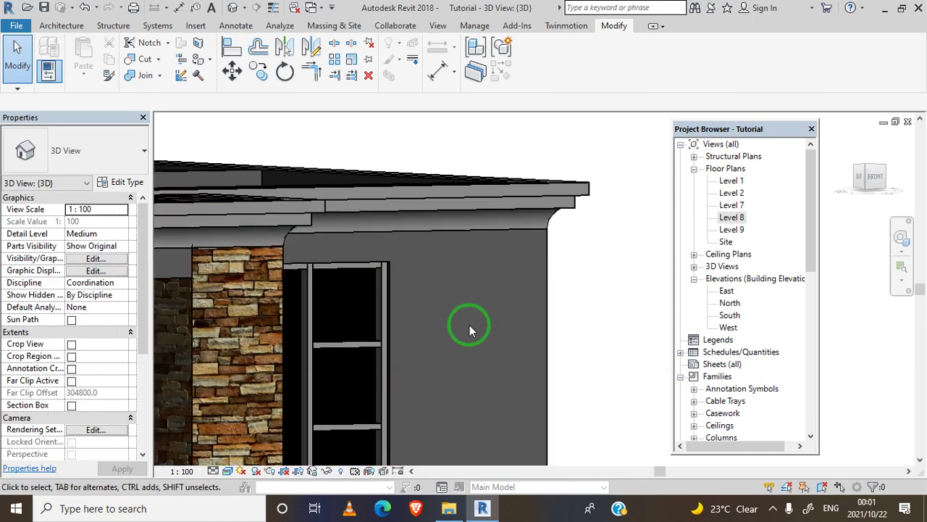
scroll(513, 321, down, 2)
scroll(515, 321, down, 1)
scroll(515, 321, down, 2)
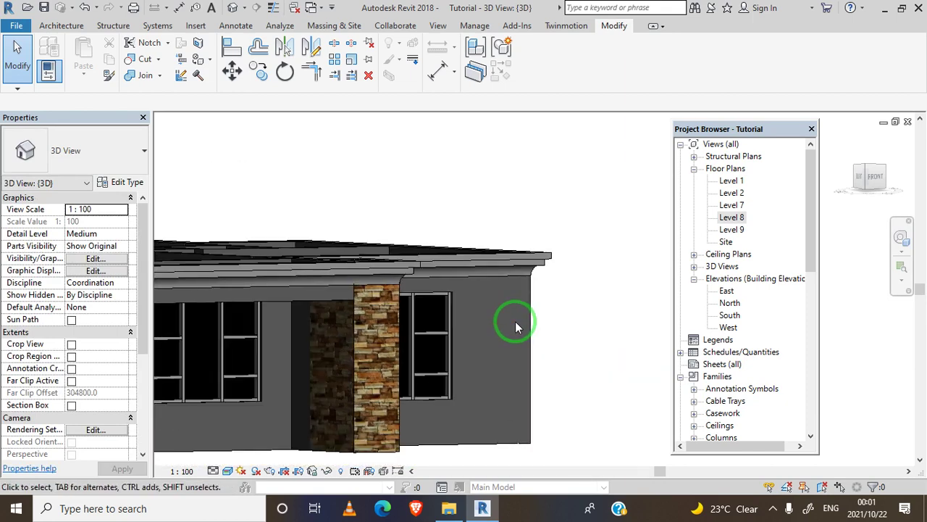